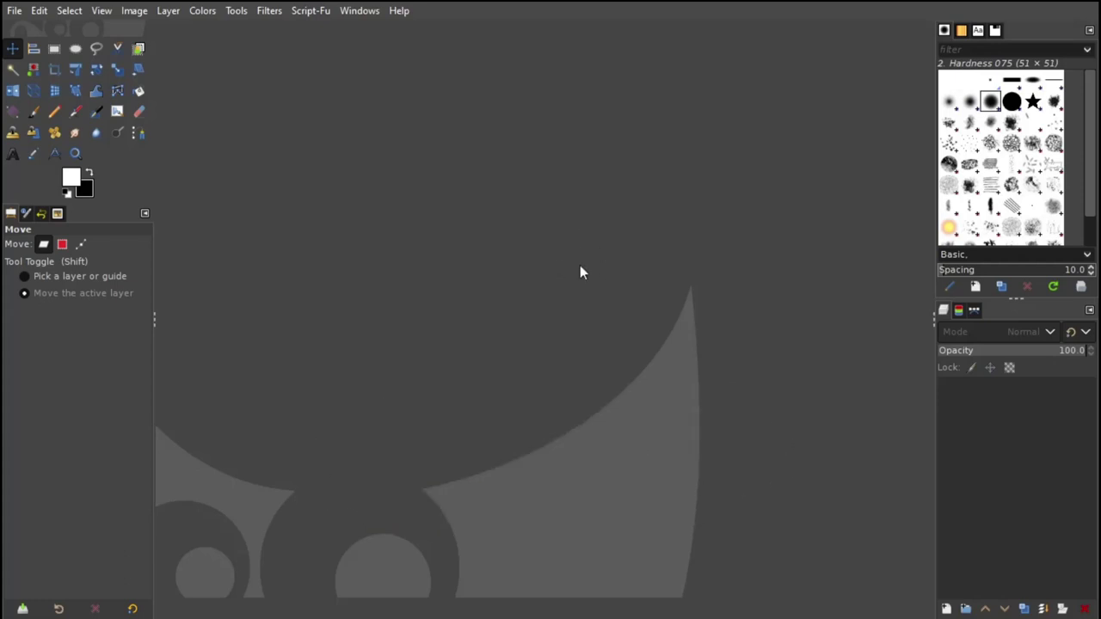
Reopen woman 2.jpg from the recent files list
{"action": "left_click", "coordinate": [13, 11]}
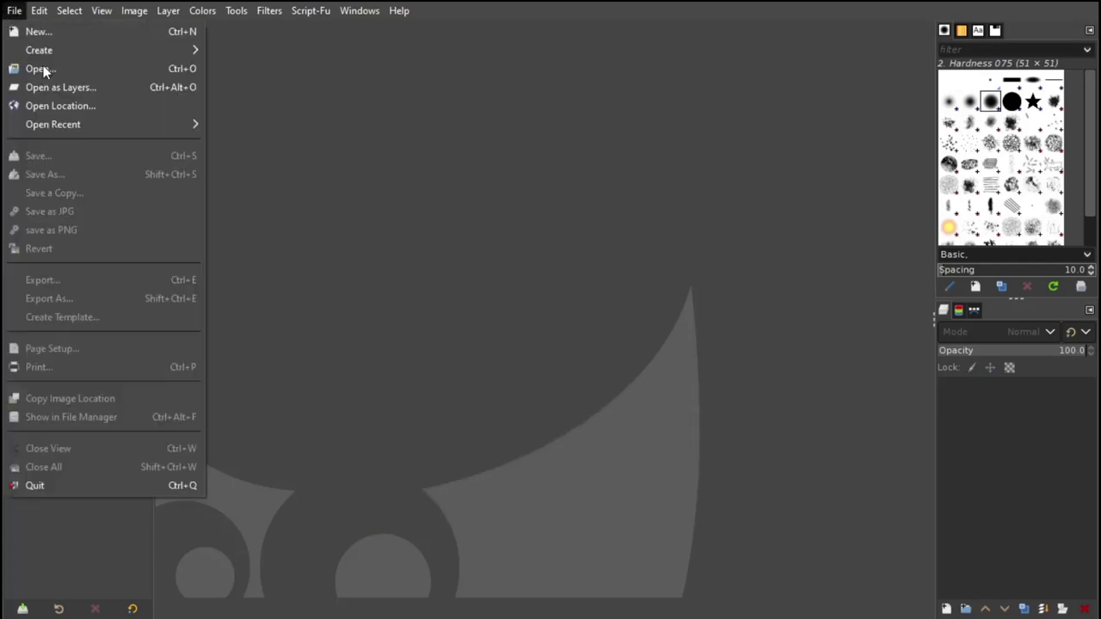
{"action": "mouse_move", "coordinate": [53, 124]}
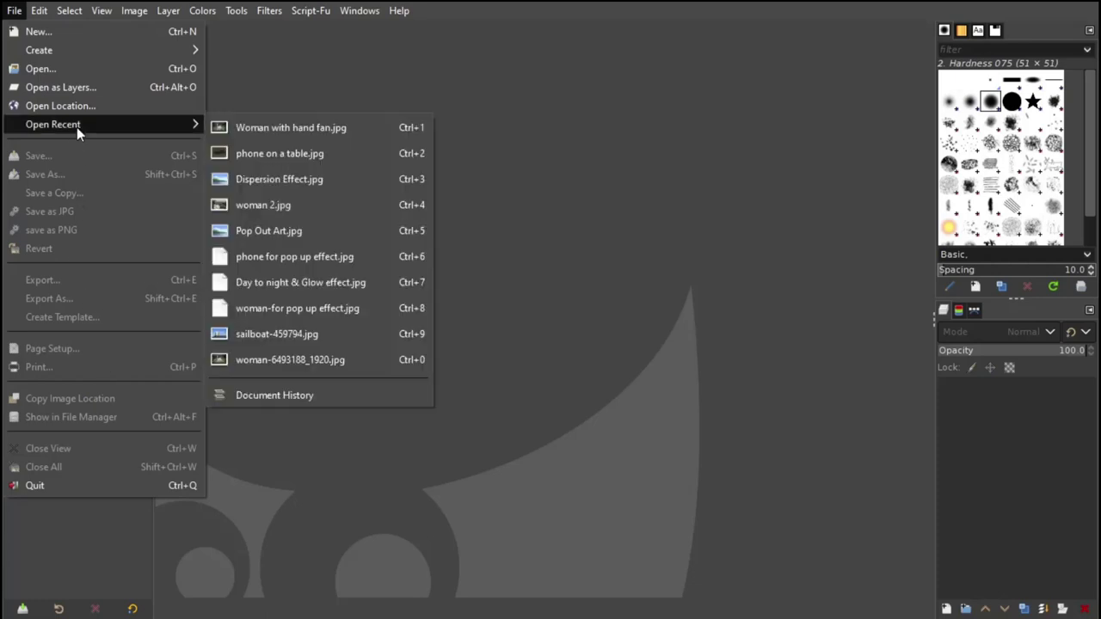
{"action": "left_click", "coordinate": [295, 205]}
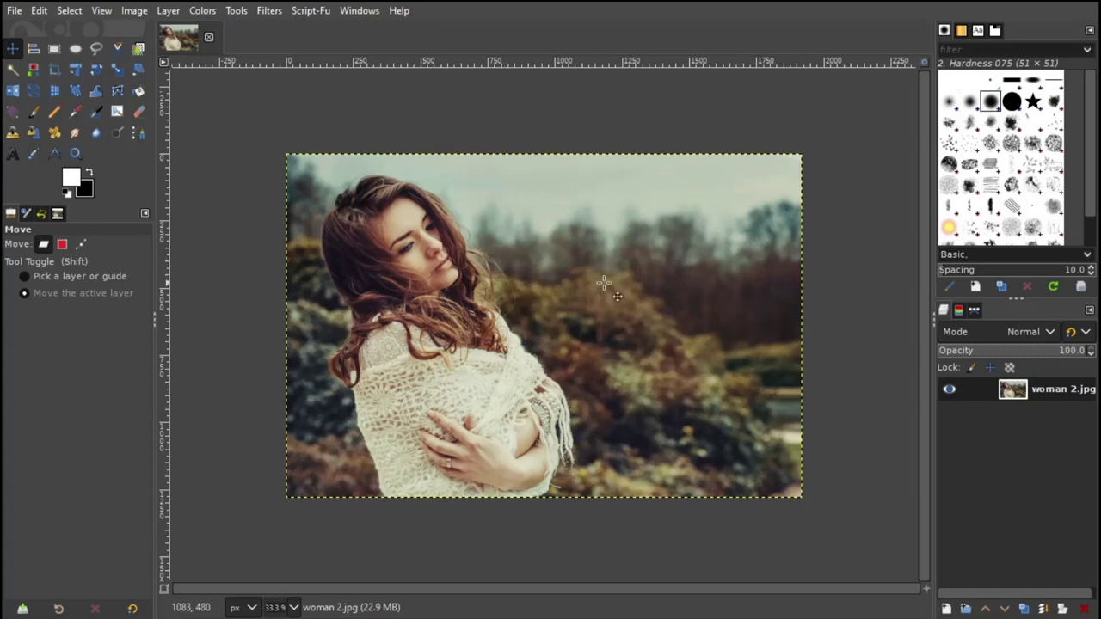
Add an alpha channel to the woman 2.jpg layer
{"action": "right_click", "coordinate": [1050, 394]}
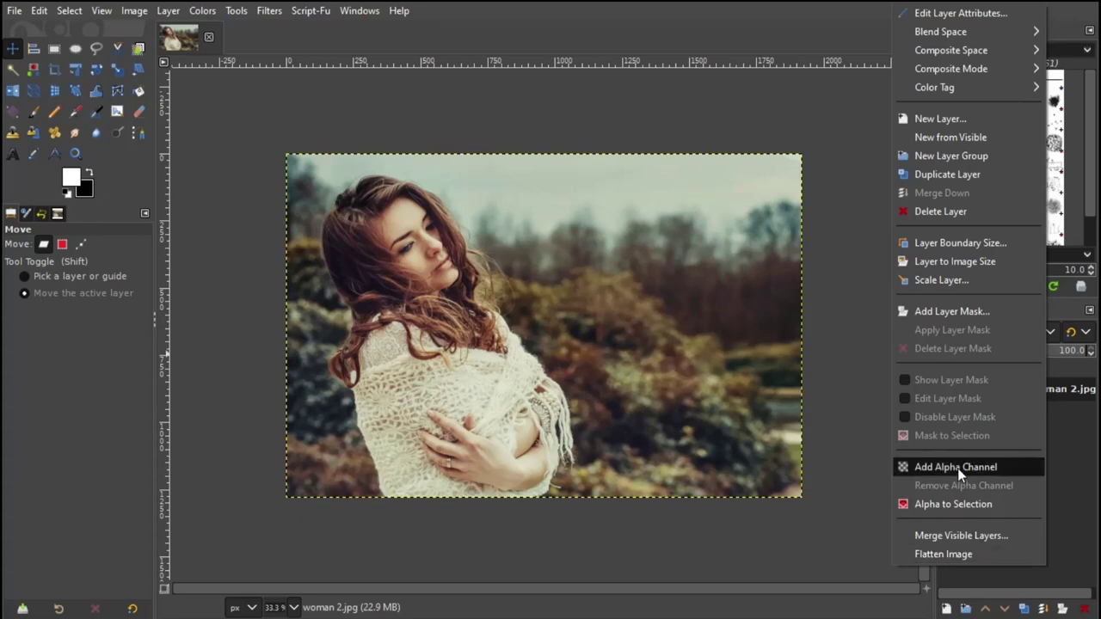
{"action": "left_click", "coordinate": [957, 468]}
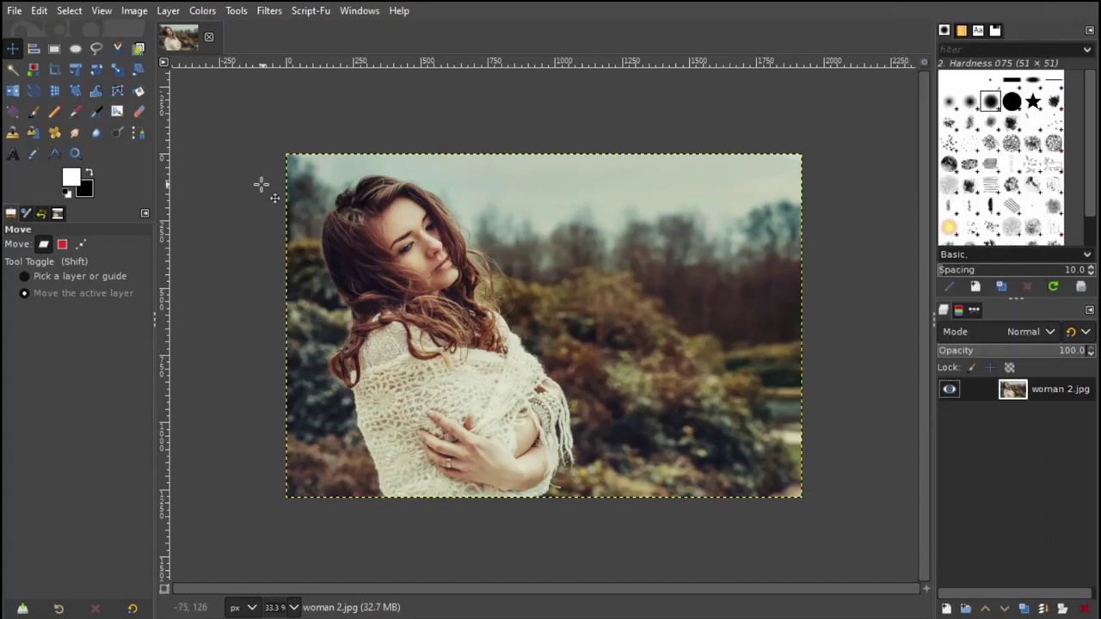
{"action": "left_click", "coordinate": [138, 49]}
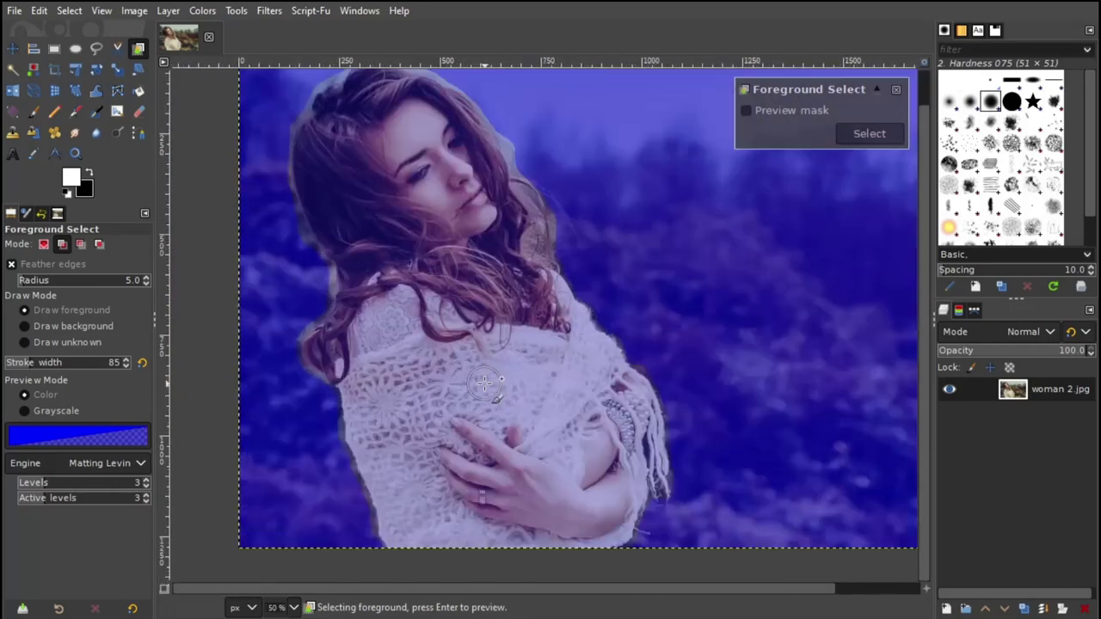
Mark the woman's sweater and hair with Foreground Select and turn the mask into a selection
{"action": "mouse_move", "coordinate": [485, 384]}
{"action": "left_mouse_down"}
{"action": "mouse_move", "coordinate": [418, 438]}
{"action": "mouse_move", "coordinate": [565, 352]}
{"action": "mouse_move", "coordinate": [666, 393]}
{"action": "mouse_move", "coordinate": [635, 416]}
{"action": "mouse_move", "coordinate": [517, 457]}
{"action": "mouse_move", "coordinate": [491, 394]}
{"action": "left_mouse_up"}
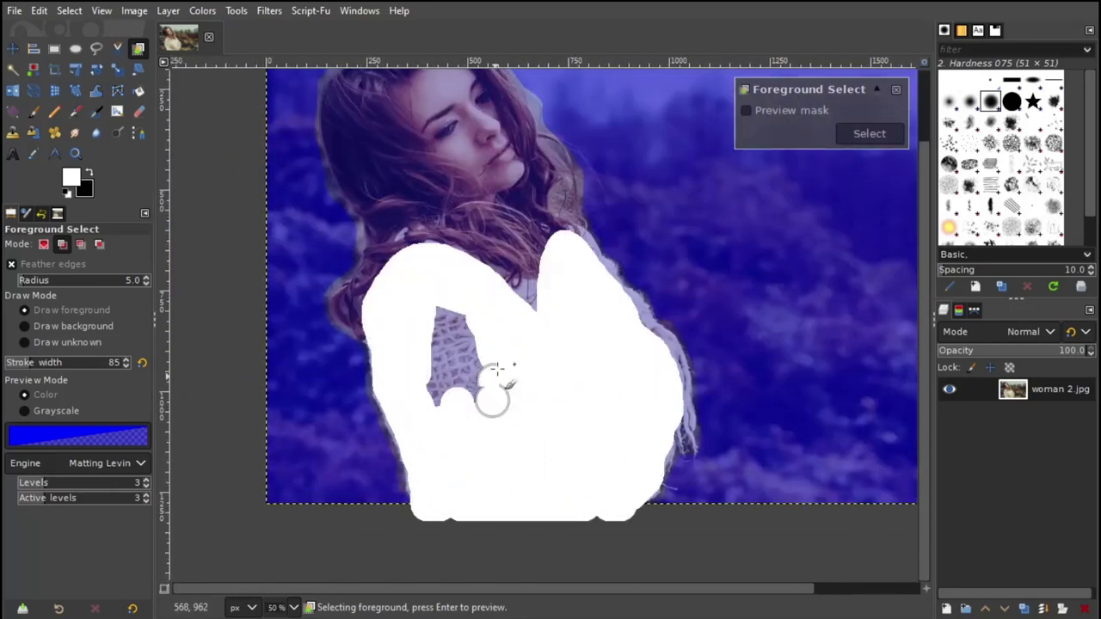
{"action": "mouse_move", "coordinate": [647, 541]}
{"action": "left_mouse_down"}
{"action": "mouse_move", "coordinate": [672, 527]}
{"action": "mouse_move", "coordinate": [602, 394]}
{"action": "left_mouse_up"}
{"action": "mouse_move", "coordinate": [519, 370]}
{"action": "left_mouse_down"}
{"action": "mouse_move", "coordinate": [508, 447]}
{"action": "mouse_move", "coordinate": [344, 413]}
{"action": "mouse_move", "coordinate": [374, 364]}
{"action": "left_mouse_up"}
{"action": "left_click_drag", "start_coordinate": [464, 361], "coordinate": [528, 356]}
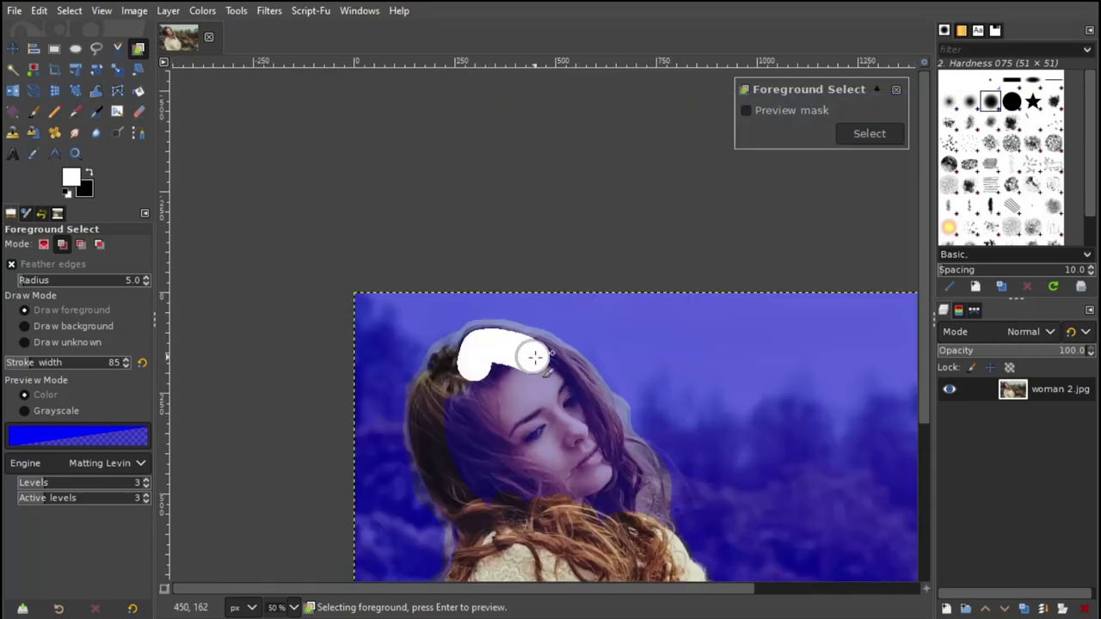
{"action": "left_click_drag", "start_coordinate": [603, 417], "coordinate": [450, 263]}
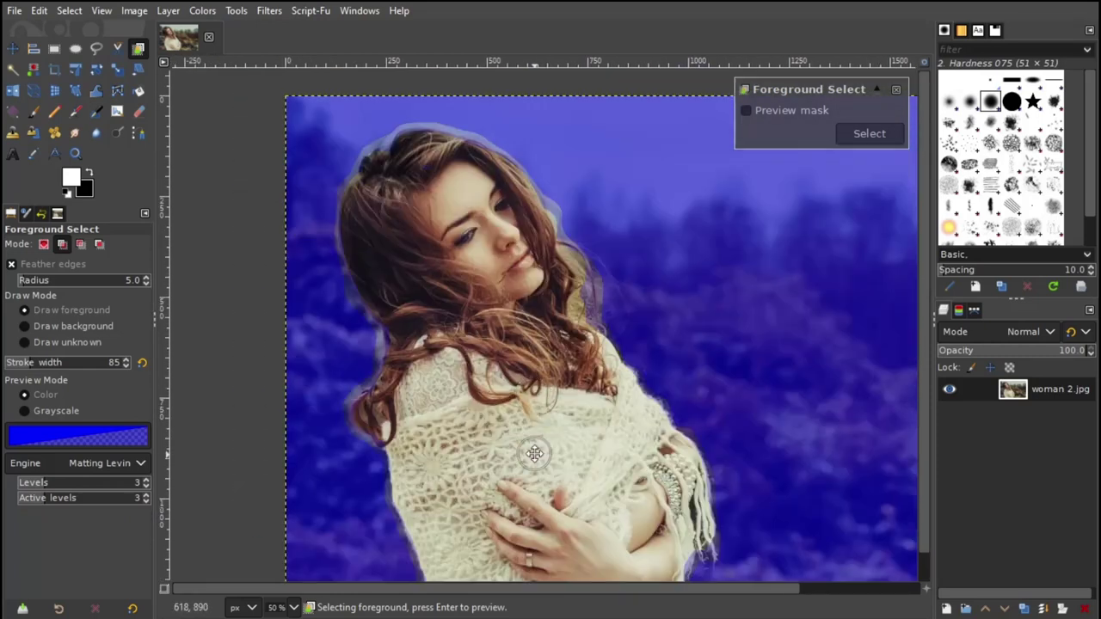
{"action": "key", "text": "minus"}
{"action": "key", "text": "Return"}
{"action": "key", "text": "Return"}
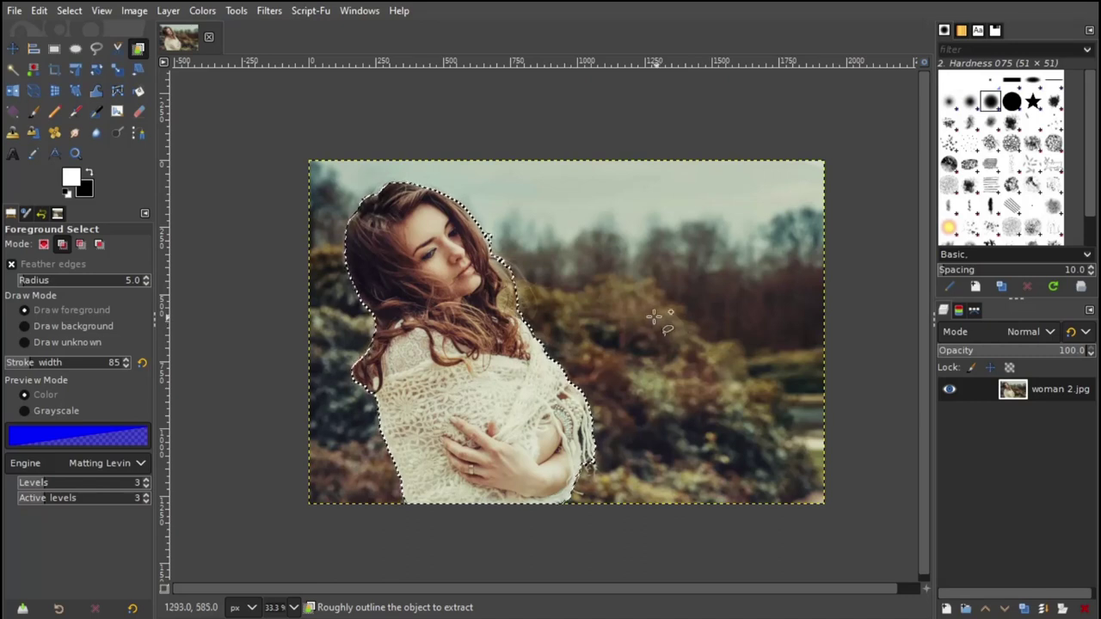
{"action": "left_click", "coordinate": [12, 48]}
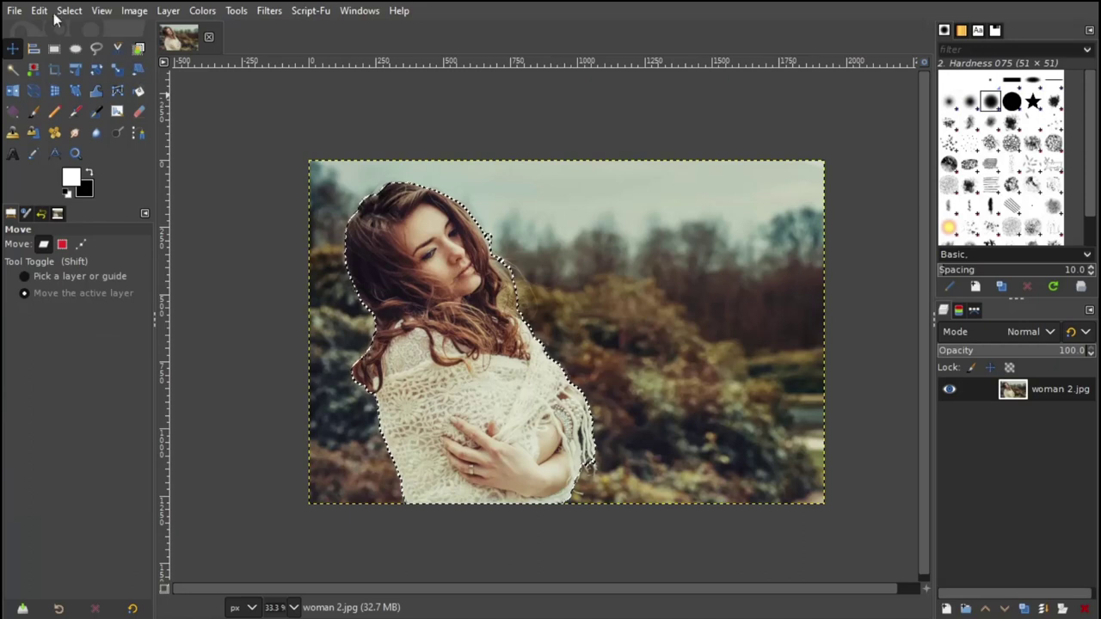
Cut the selected woman, clear the selection, and paste her as a new layer in place
{"action": "left_click", "coordinate": [39, 12]}
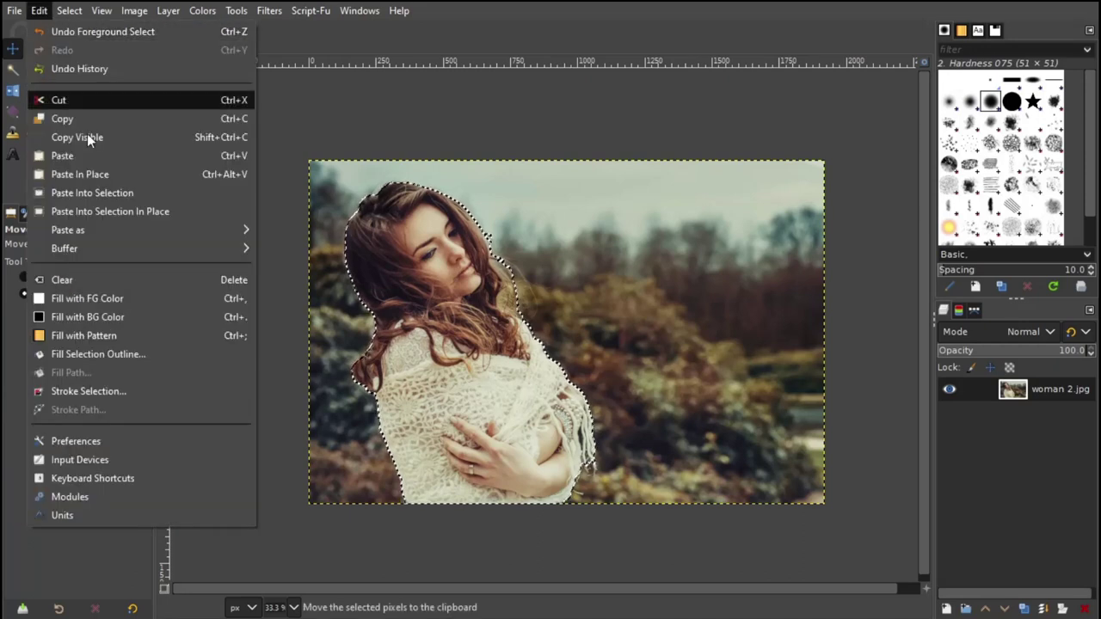
{"action": "left_click", "coordinate": [122, 98]}
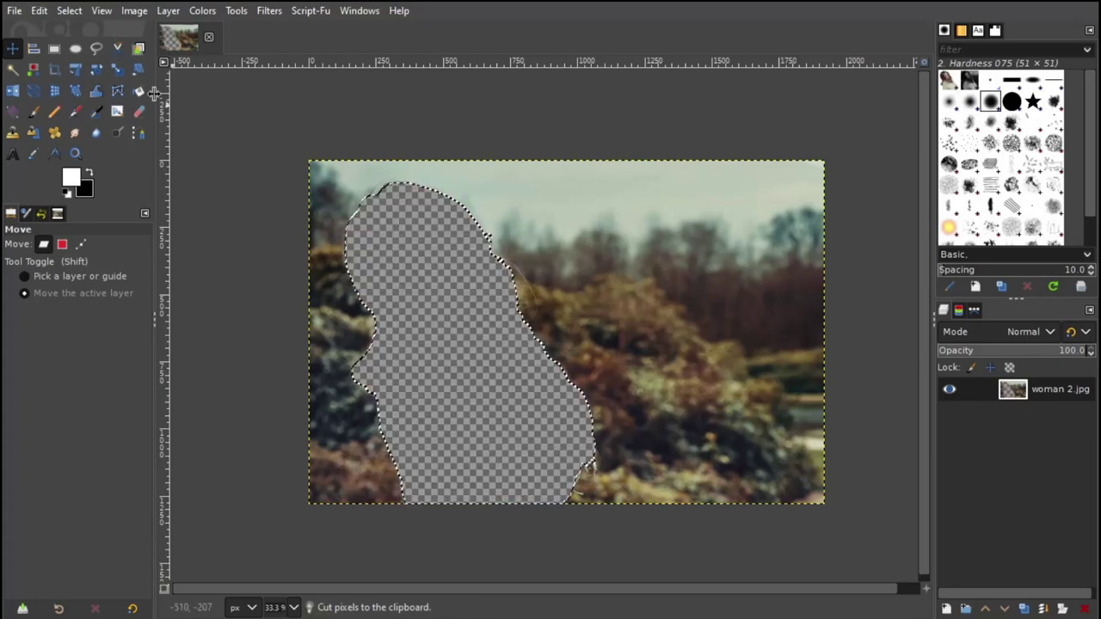
{"action": "left_click", "coordinate": [73, 10]}
{"action": "left_click", "coordinate": [93, 53]}
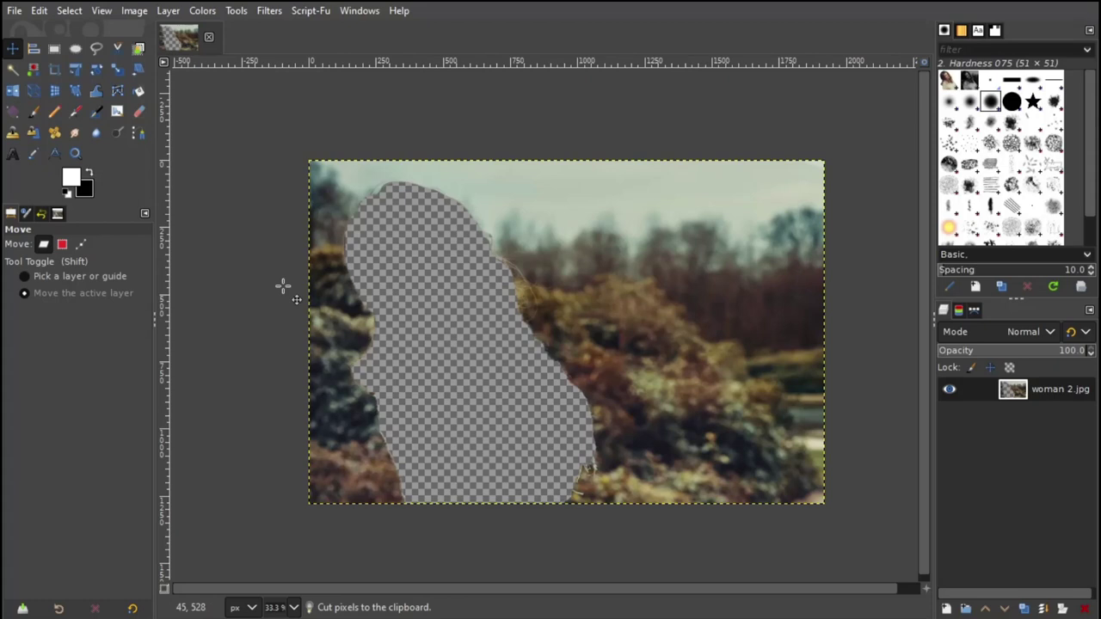
{"action": "left_click", "coordinate": [40, 10]}
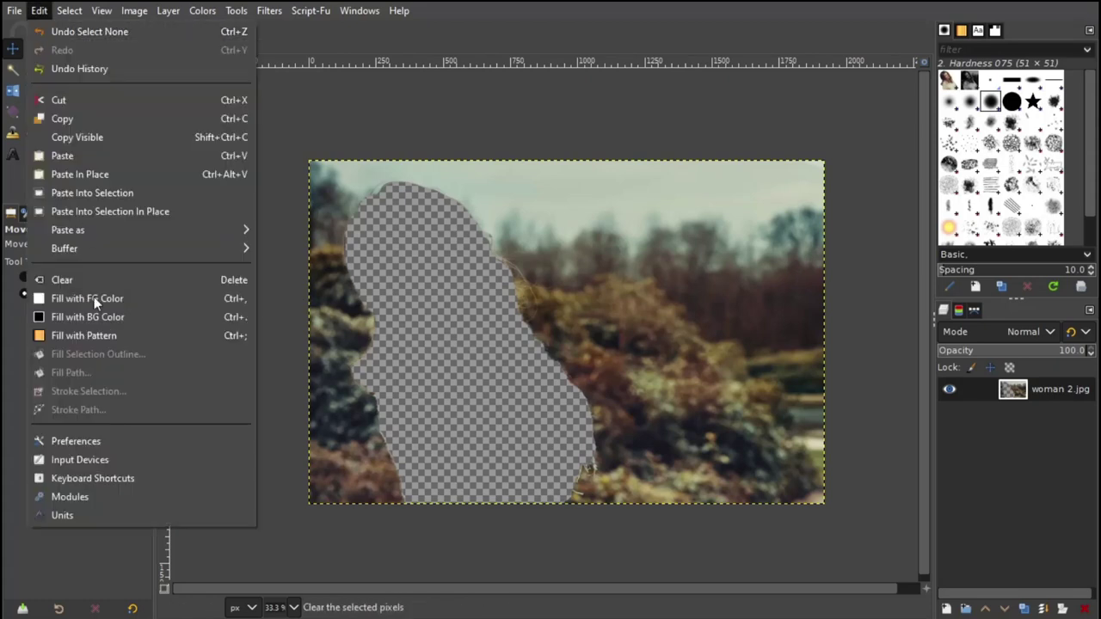
{"action": "mouse_move", "coordinate": [68, 230]}
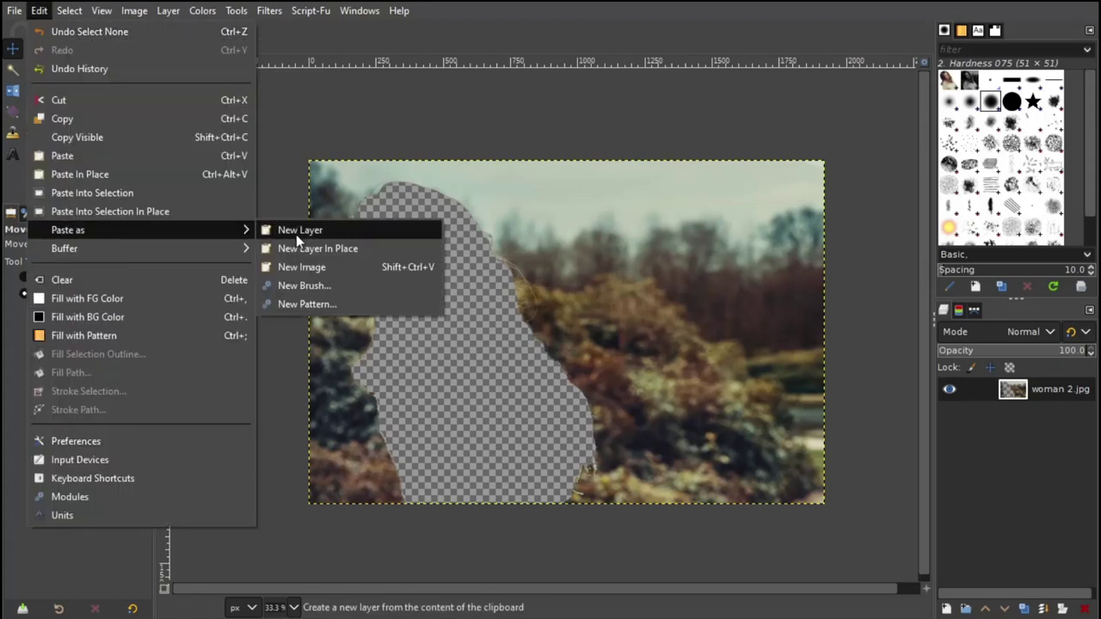
{"action": "left_click", "coordinate": [367, 248]}
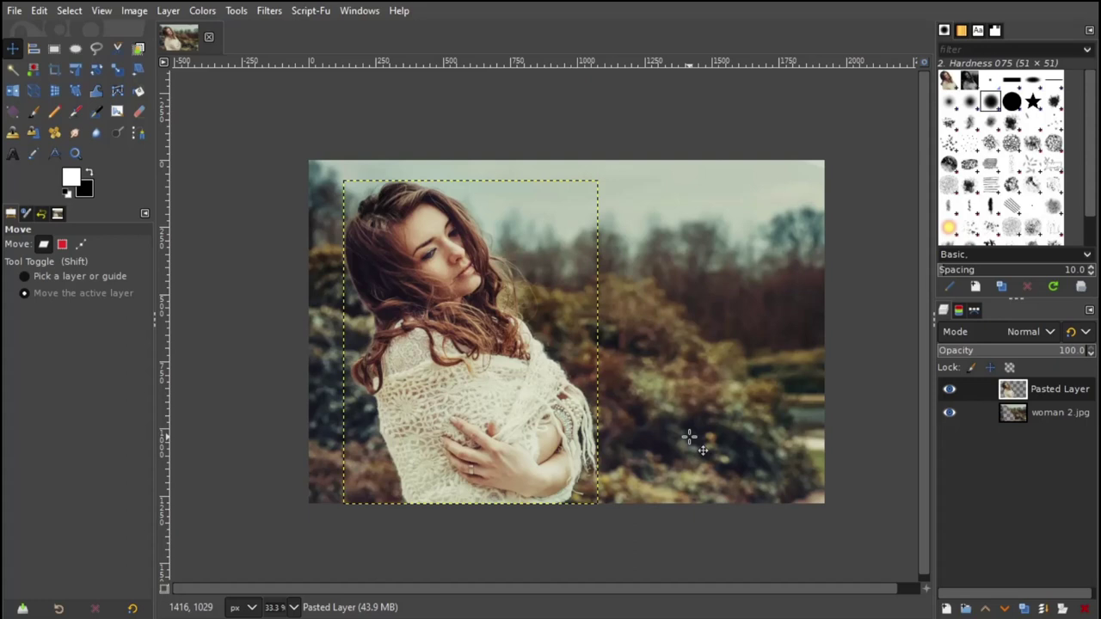
Make the woman 2.jpg background layer active and fit the image in the window
{"action": "left_click", "coordinate": [1059, 413]}
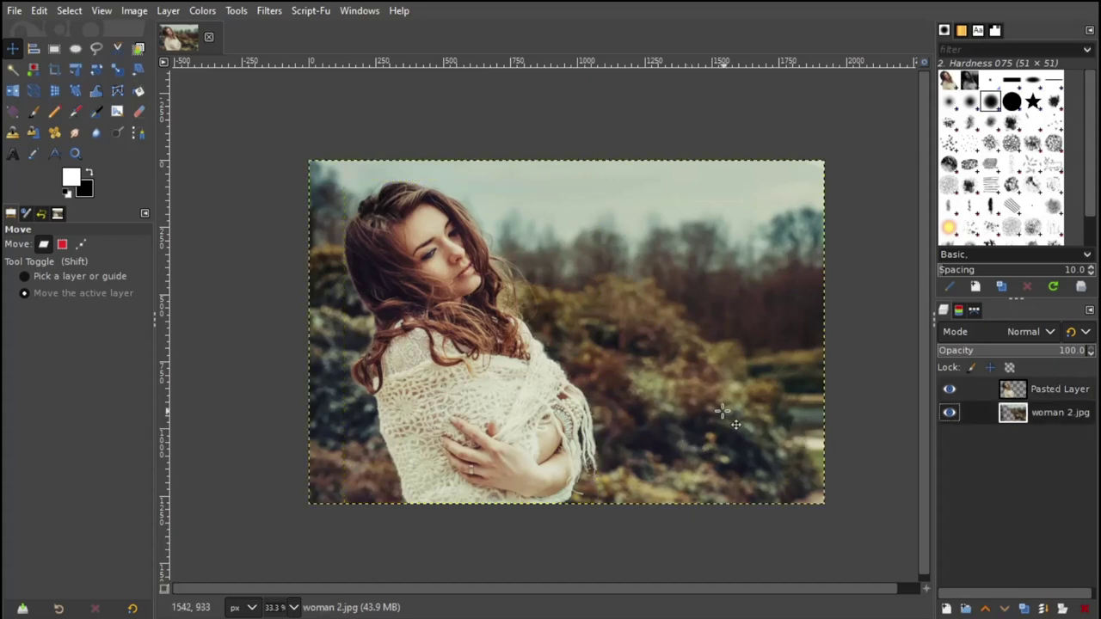
{"action": "scroll", "coordinate": [712, 400], "scroll_direction": "up", "scroll_amount": 1}
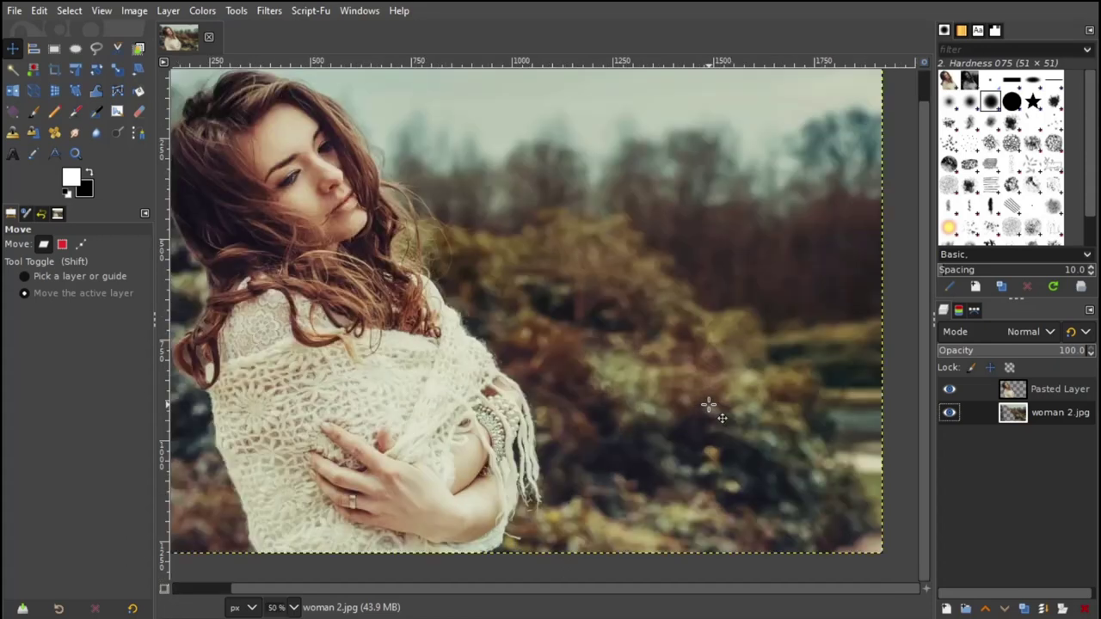
{"action": "left_click", "coordinate": [101, 10]}
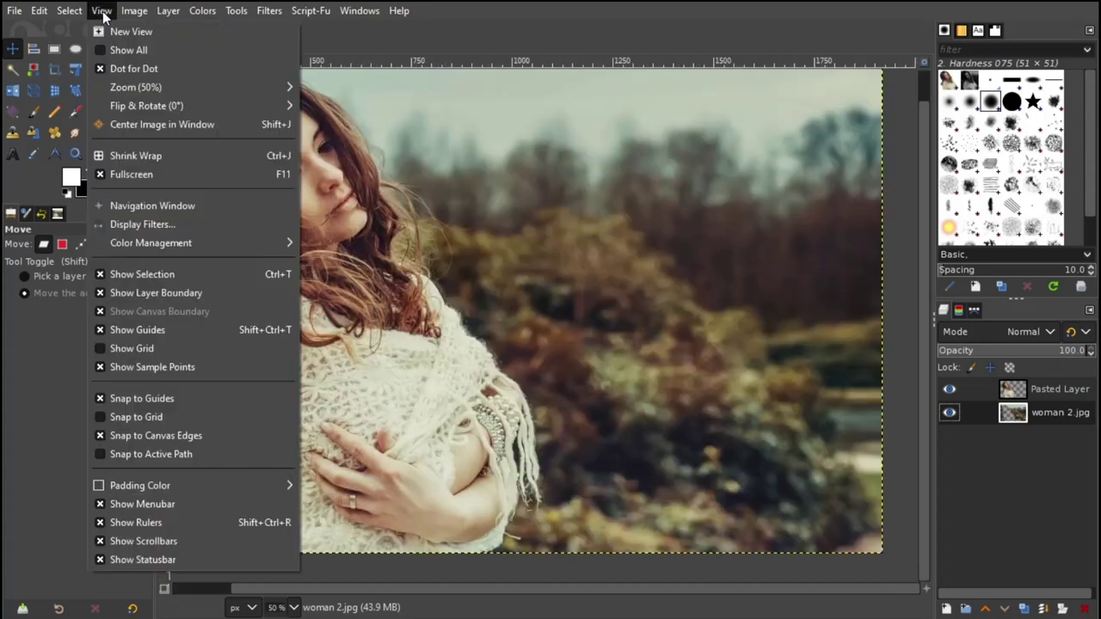
{"action": "left_click", "coordinate": [357, 142]}
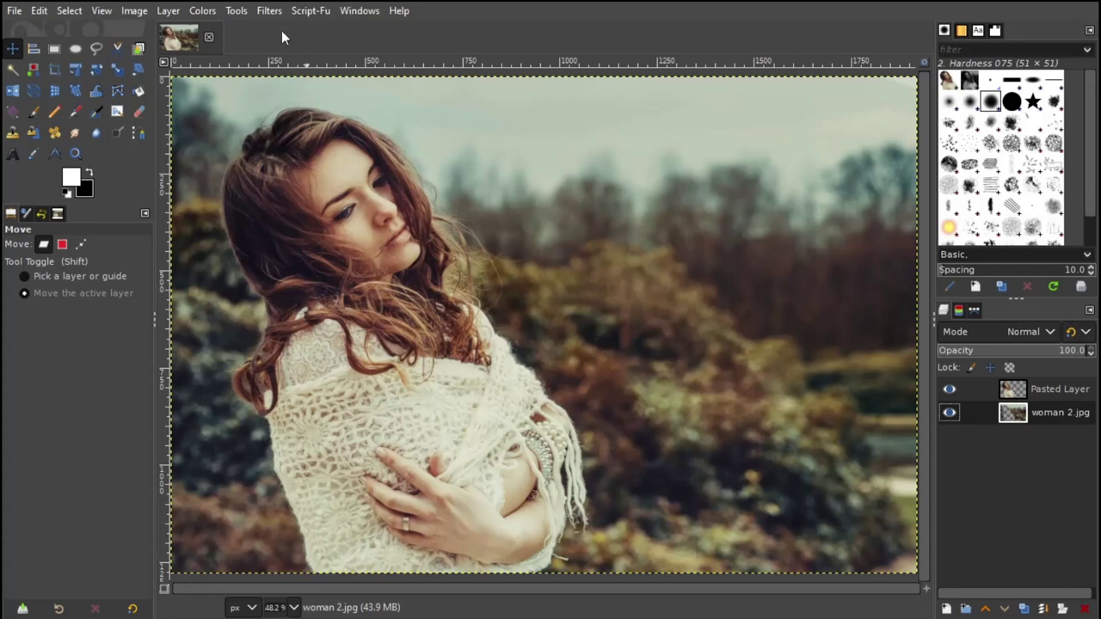
{"action": "left_click", "coordinate": [269, 10]}
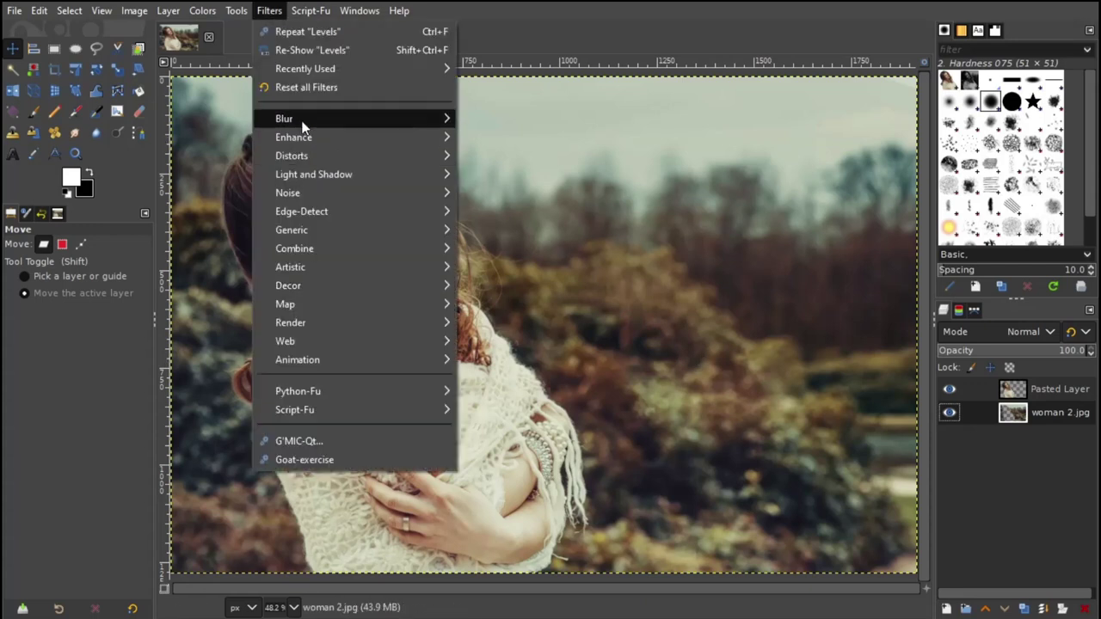
Set Gaussian Blur to the FIR algorithm, Clip clipping and Normal blend mode
{"action": "mouse_move", "coordinate": [293, 119]}
{"action": "left_click", "coordinate": [512, 138]}
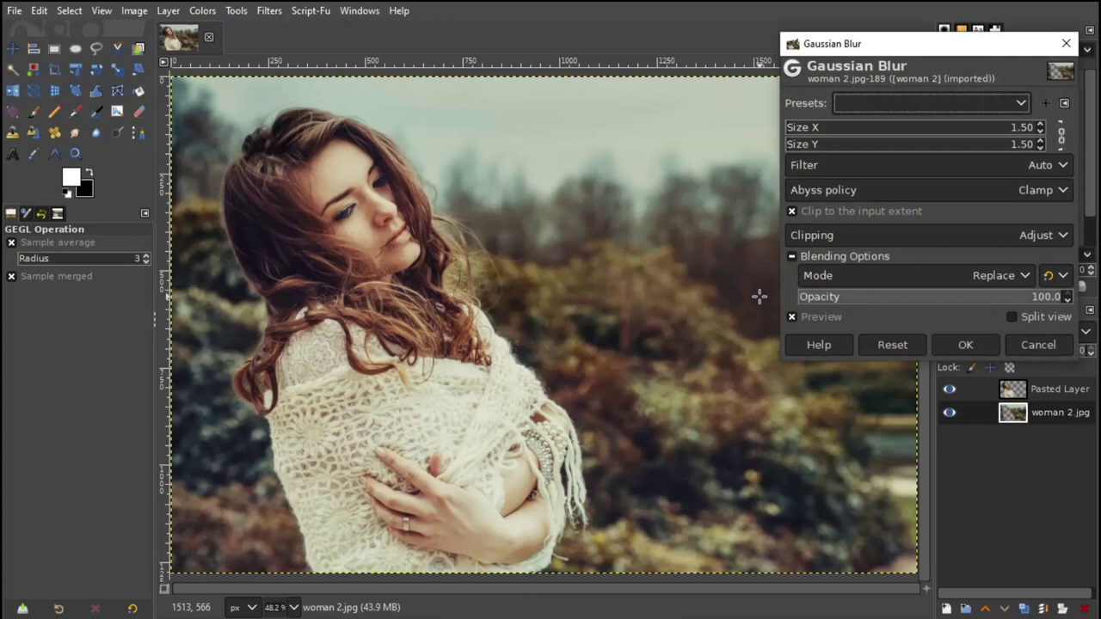
{"action": "left_click", "coordinate": [1056, 167]}
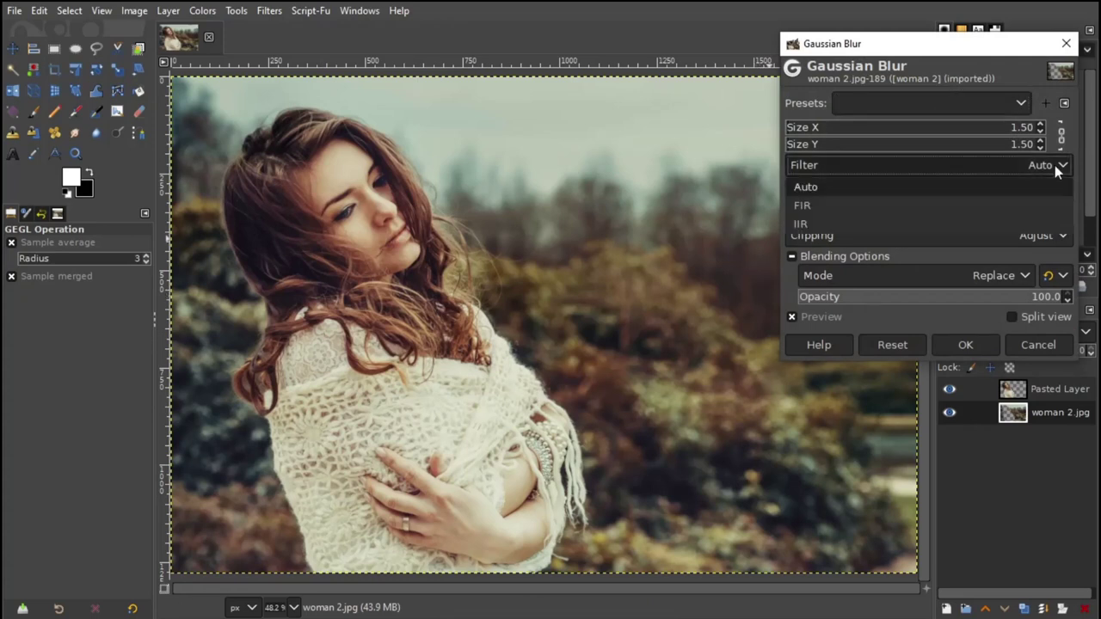
{"action": "left_click", "coordinate": [868, 206]}
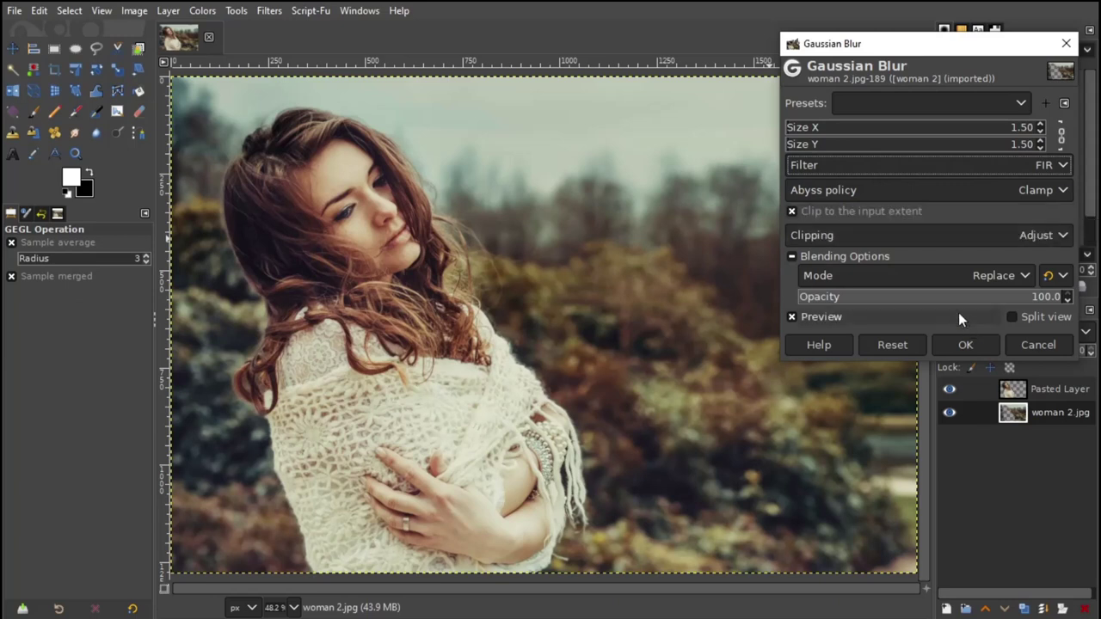
{"action": "left_click", "coordinate": [795, 210]}
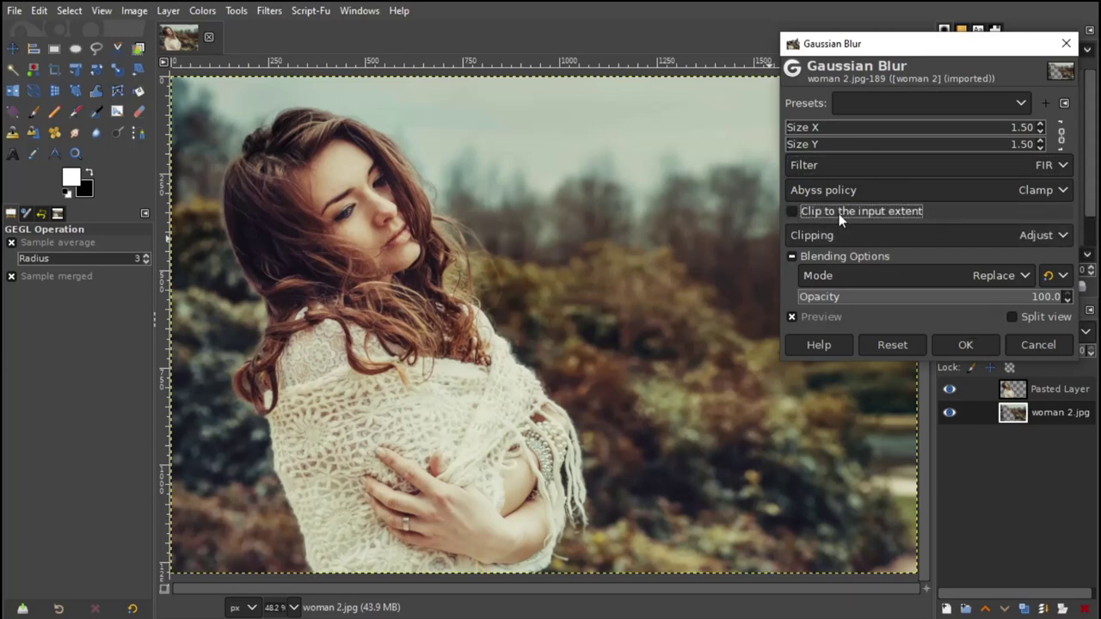
{"action": "left_click", "coordinate": [940, 229]}
{"action": "left_click", "coordinate": [873, 274]}
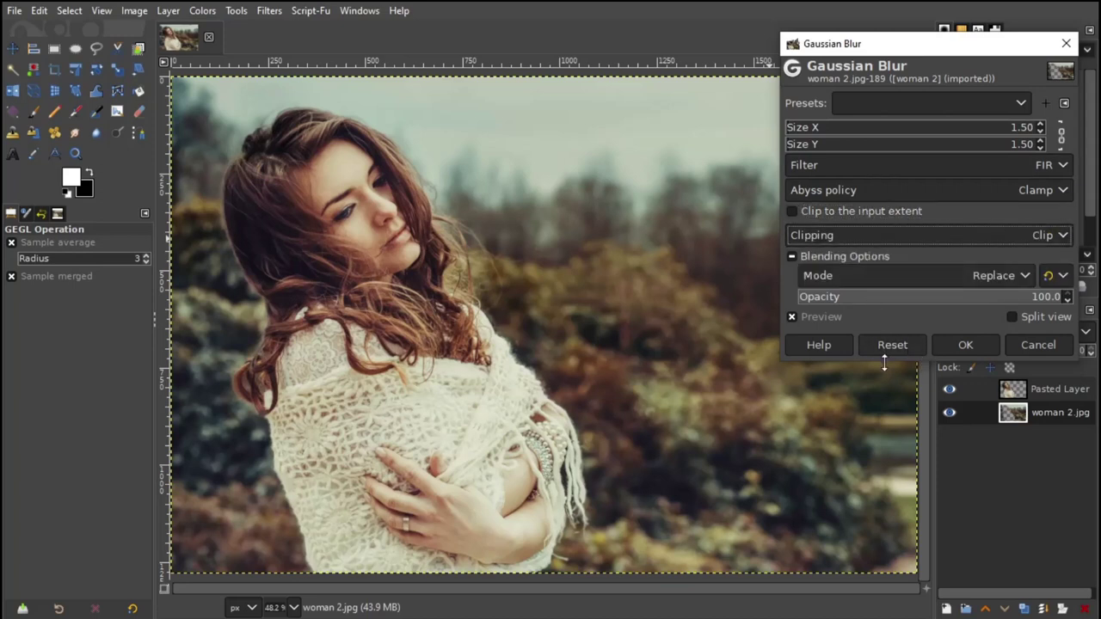
{"action": "left_click", "coordinate": [1004, 274]}
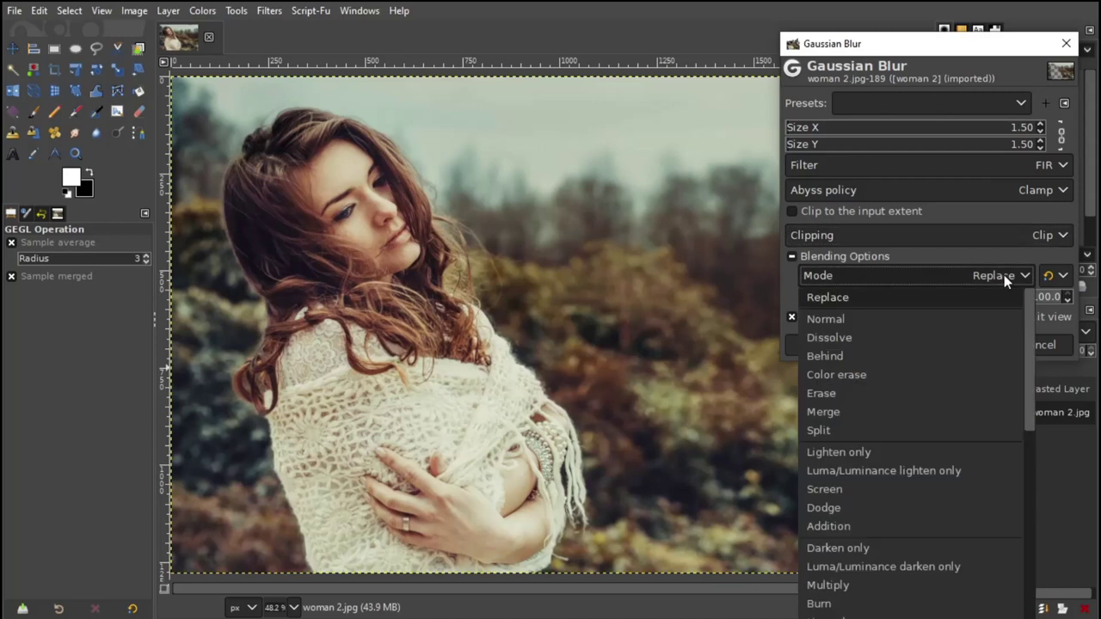
{"action": "left_click", "coordinate": [870, 320]}
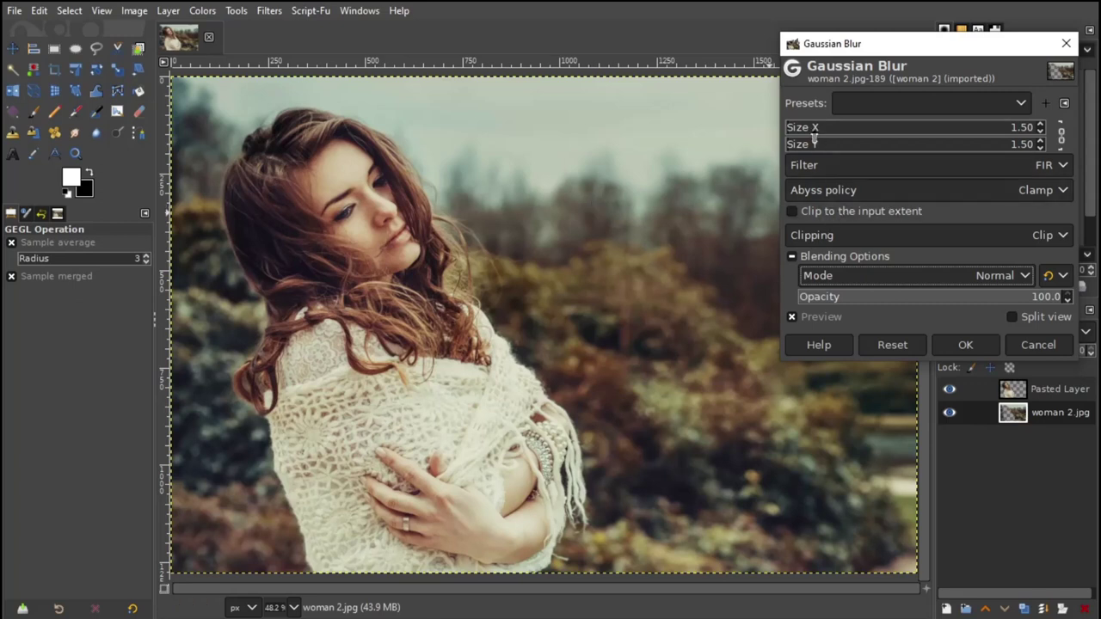
Raise the blur size to 65.57, compare in split view, and apply it
{"action": "left_click", "coordinate": [914, 127]}
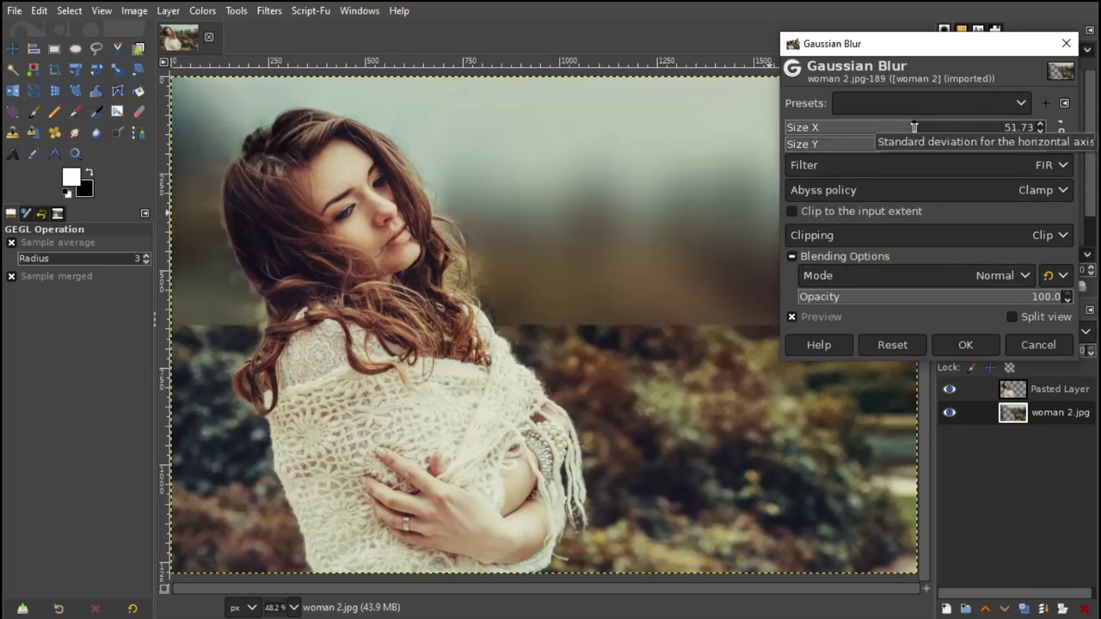
{"action": "left_click_drag", "start_coordinate": [915, 127], "coordinate": [919, 127]}
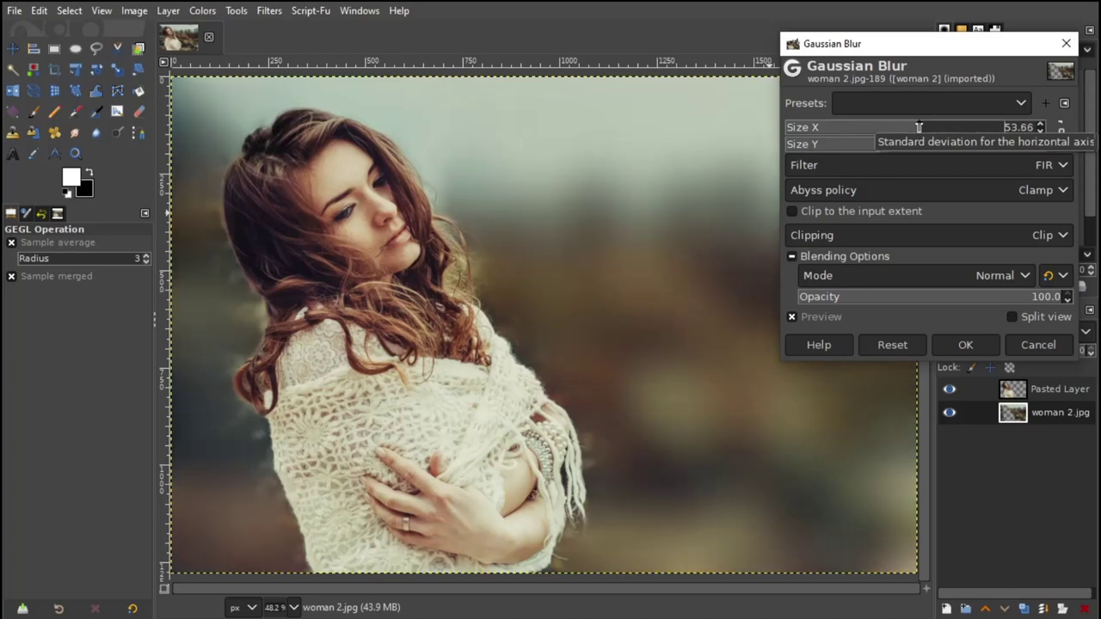
{"action": "left_click_drag", "start_coordinate": [919, 127], "coordinate": [950, 127]}
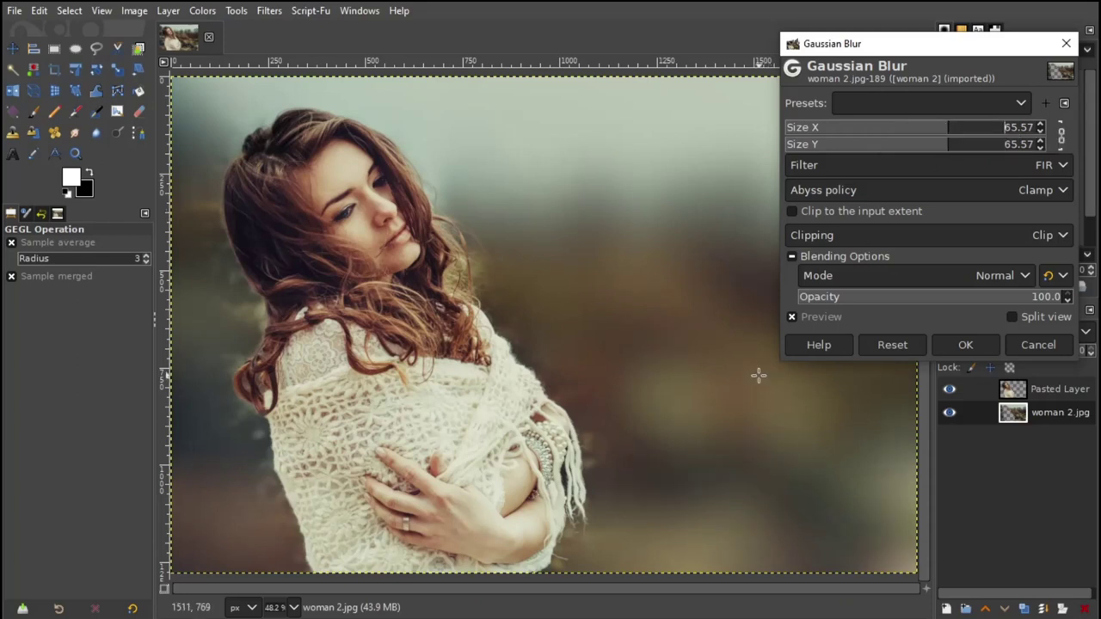
{"action": "left_click", "coordinate": [1013, 317]}
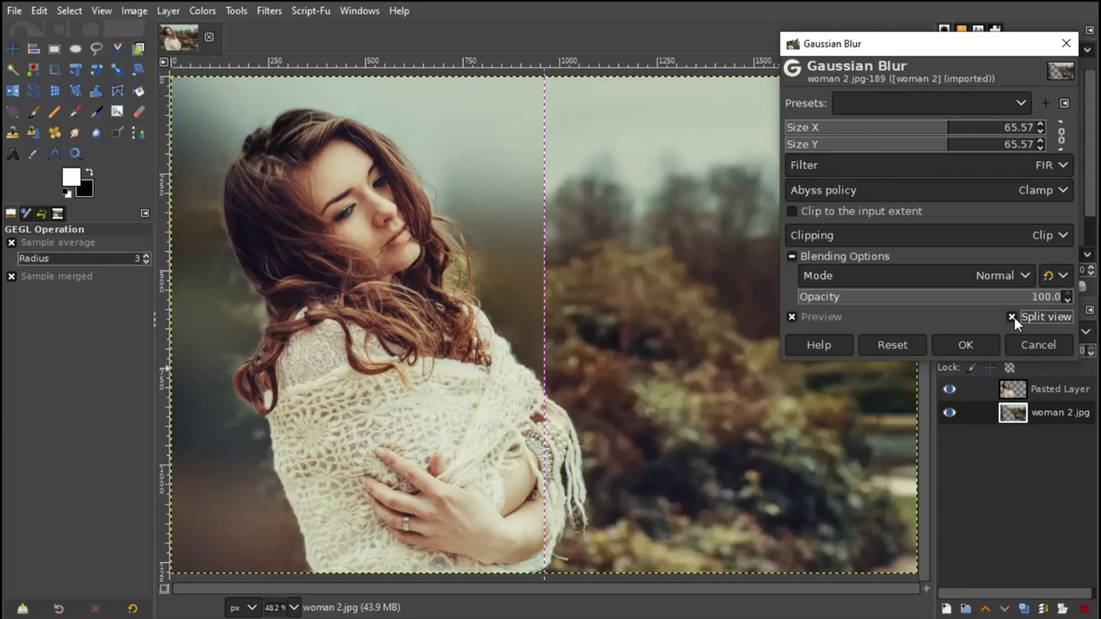
{"action": "left_click", "coordinate": [1013, 317]}
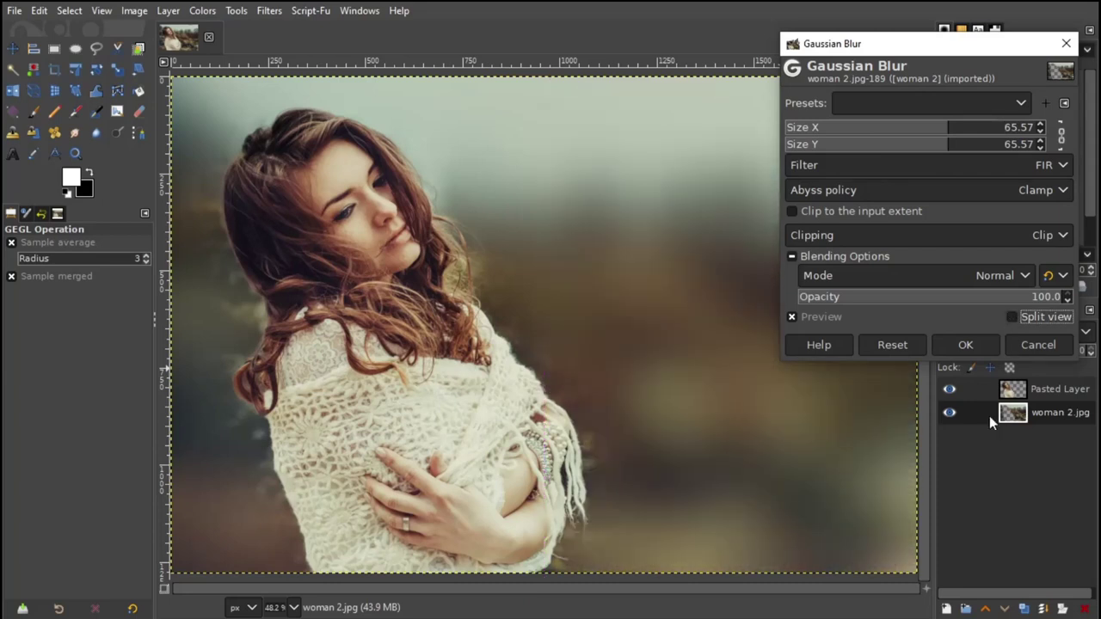
{"action": "left_click", "coordinate": [966, 347]}
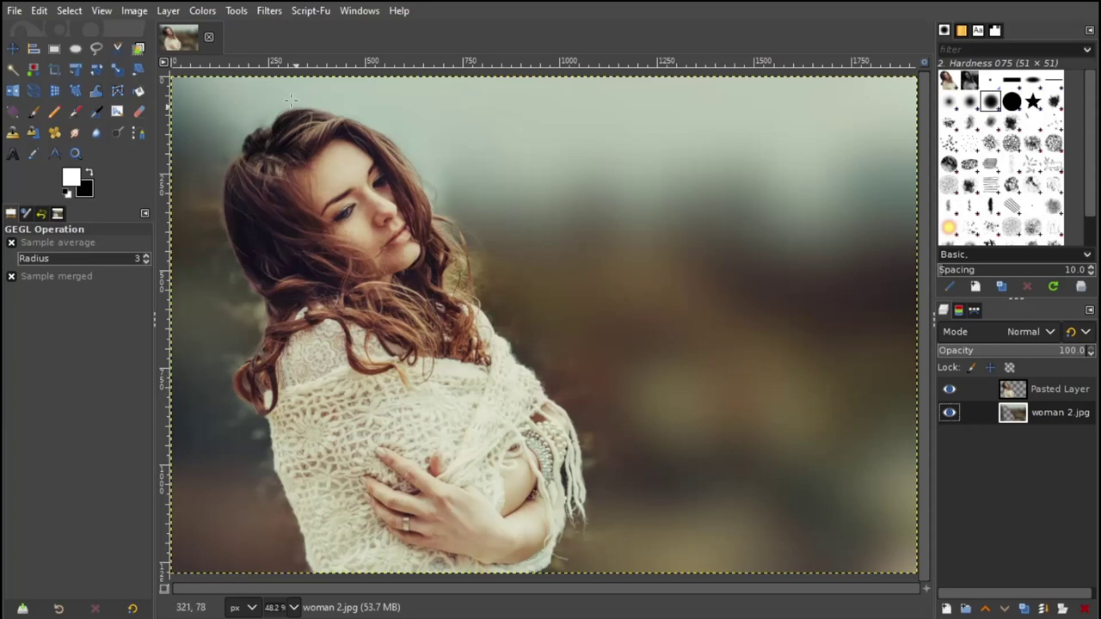
Lower the background layer's saturation scale to about 0.5
{"action": "left_click", "coordinate": [206, 11]}
{"action": "left_click", "coordinate": [237, 103]}
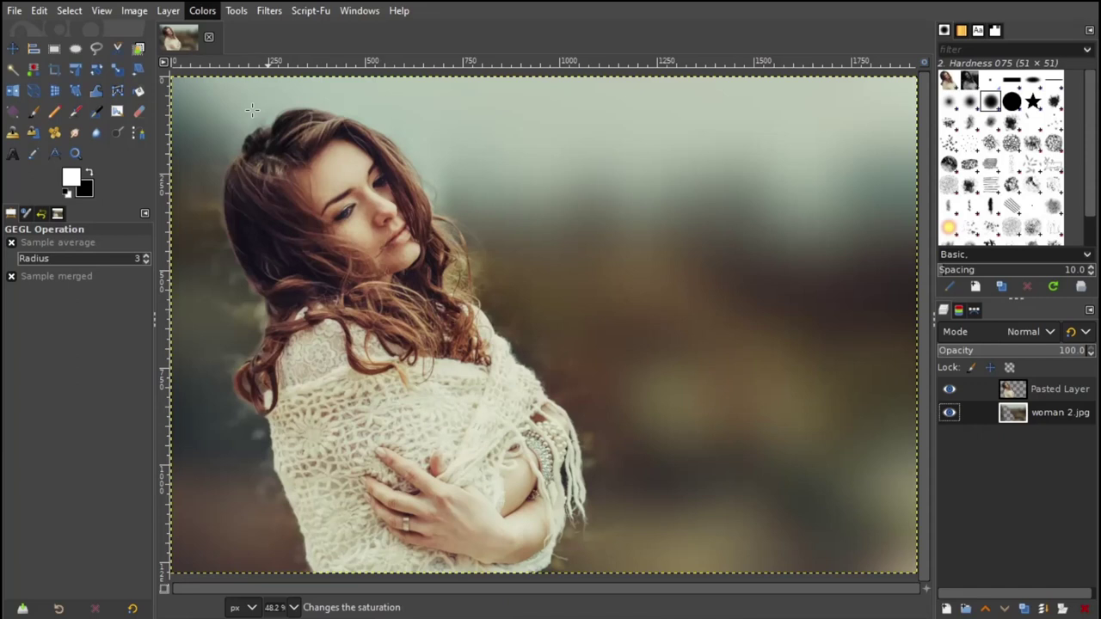
{"action": "left_click_drag", "start_coordinate": [925, 128], "coordinate": [854, 126]}
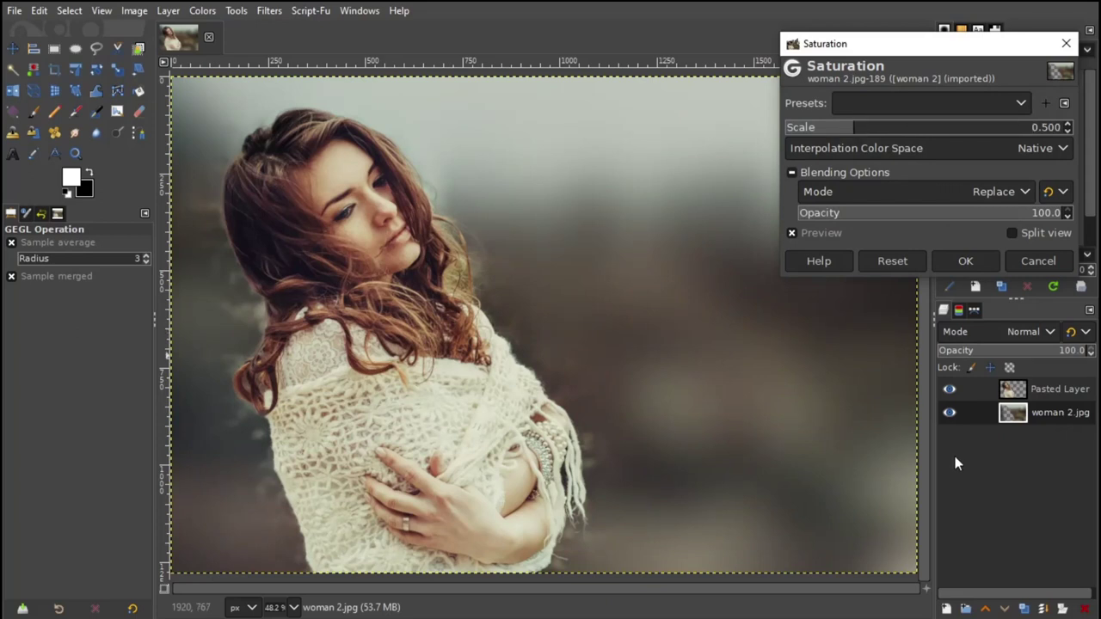
{"action": "left_click", "coordinate": [1015, 233]}
{"action": "left_click", "coordinate": [1012, 233]}
{"action": "left_click", "coordinate": [966, 261]}
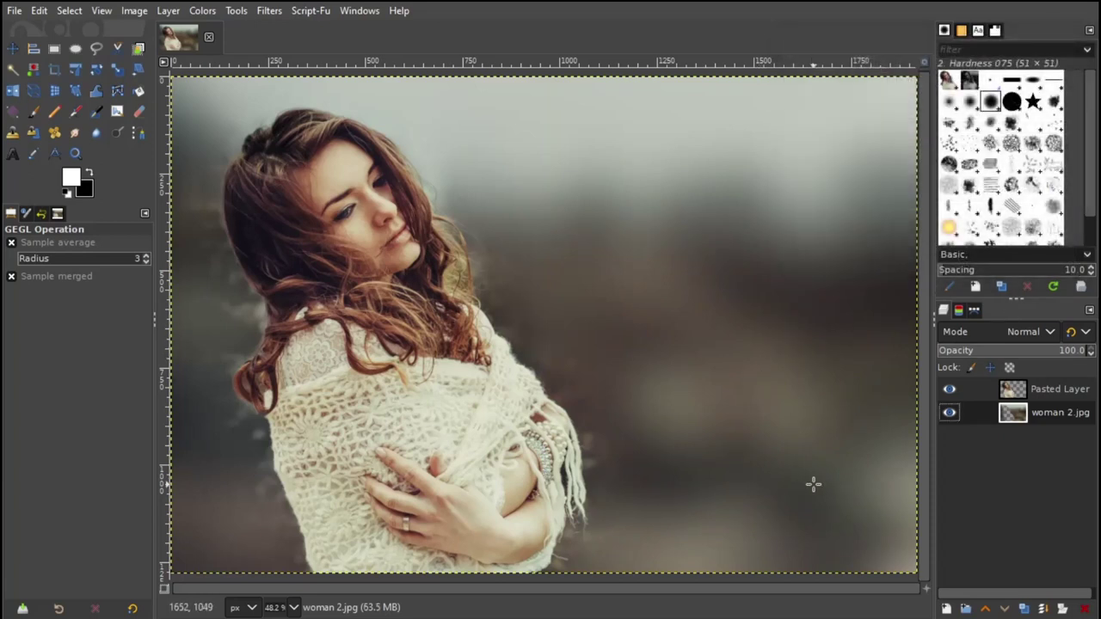
Apply Levels to the background with white point 206 and gamma 1.97
{"action": "left_click", "coordinate": [203, 12]}
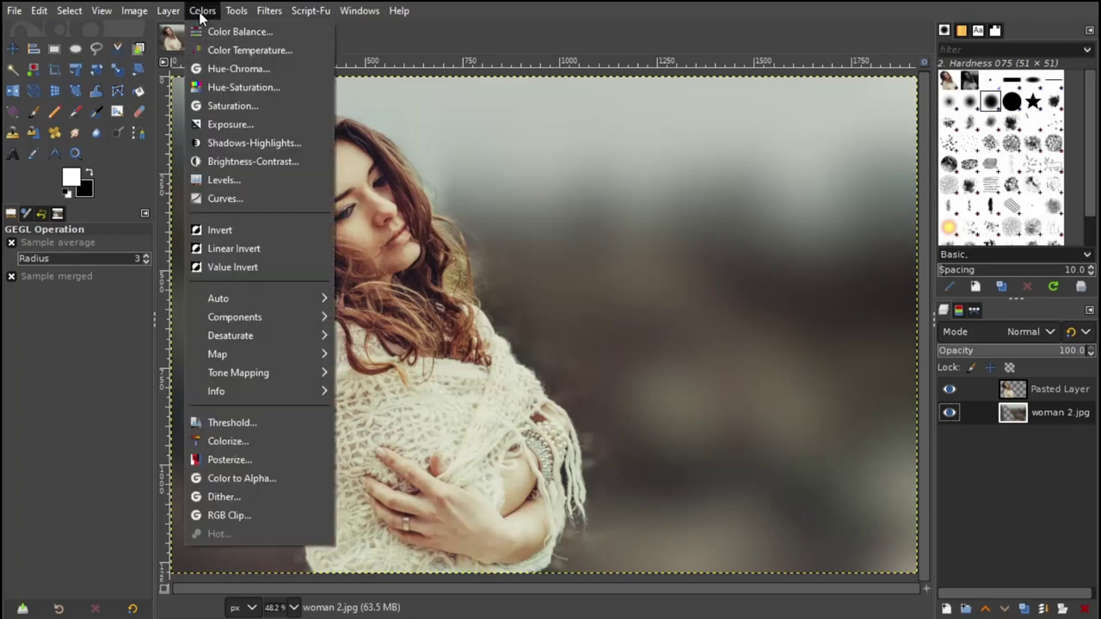
{"action": "left_click", "coordinate": [224, 180]}
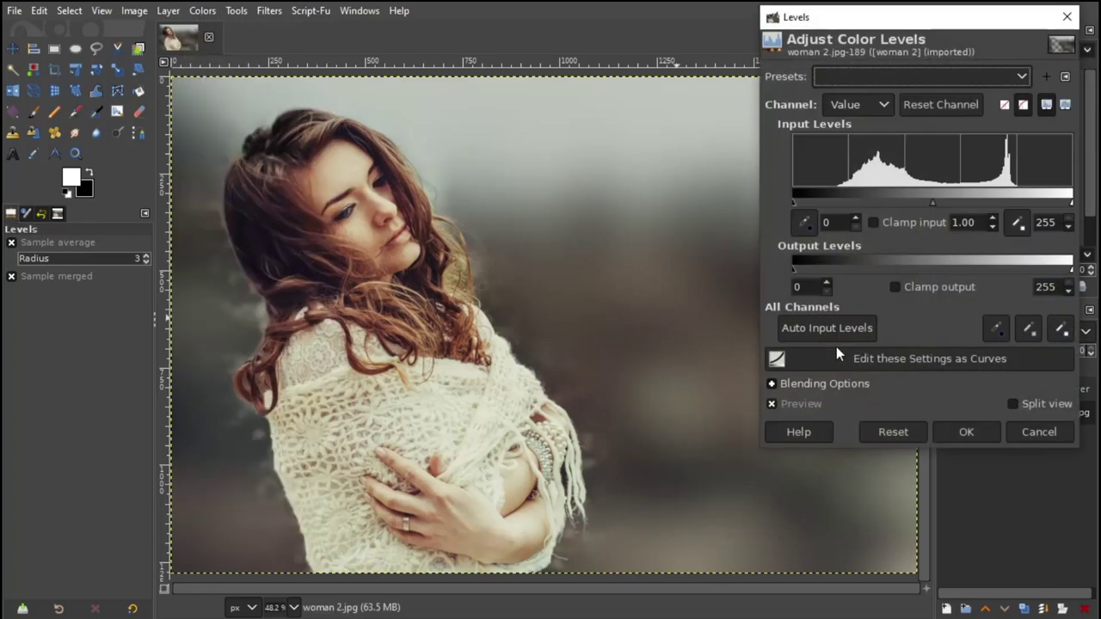
{"action": "left_click_drag", "start_coordinate": [1072, 203], "coordinate": [1018, 203]}
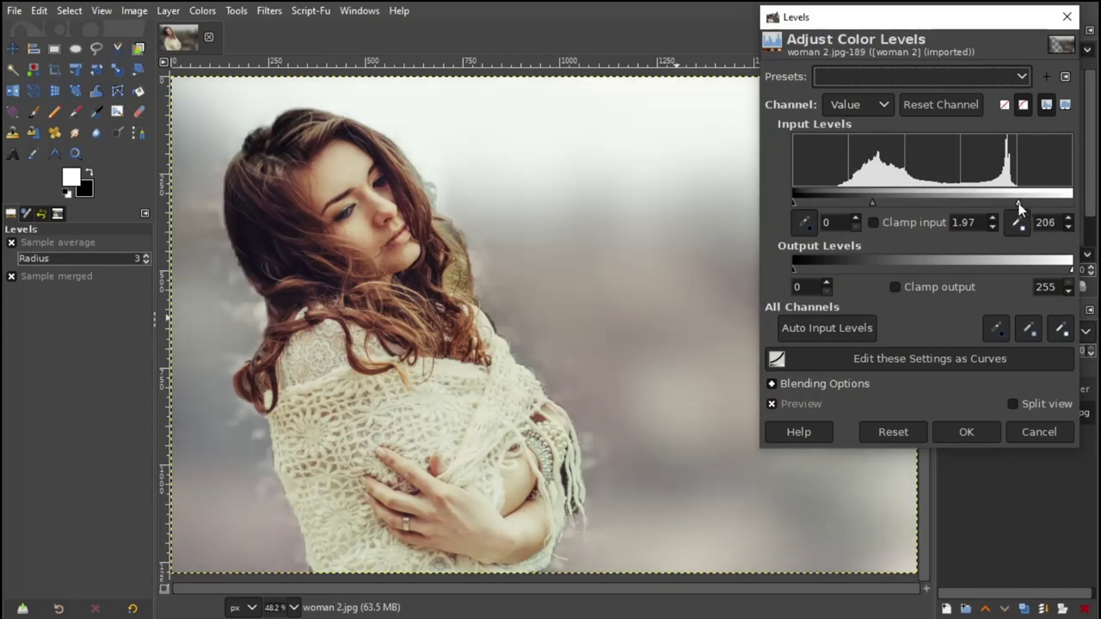
{"action": "left_click", "coordinate": [1014, 404]}
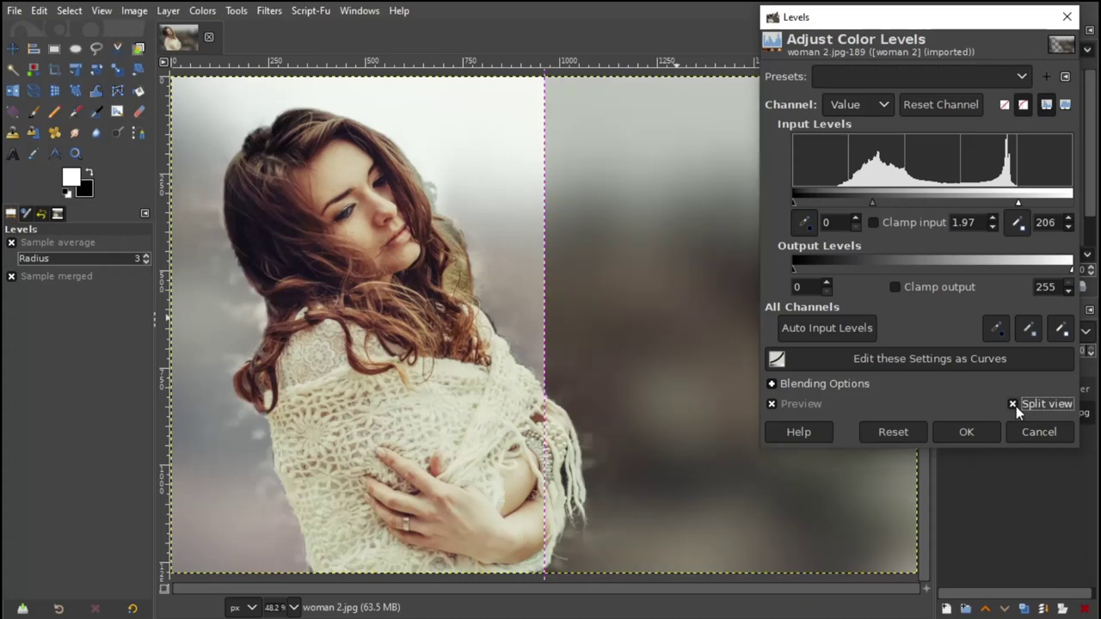
{"action": "left_click", "coordinate": [1013, 405]}
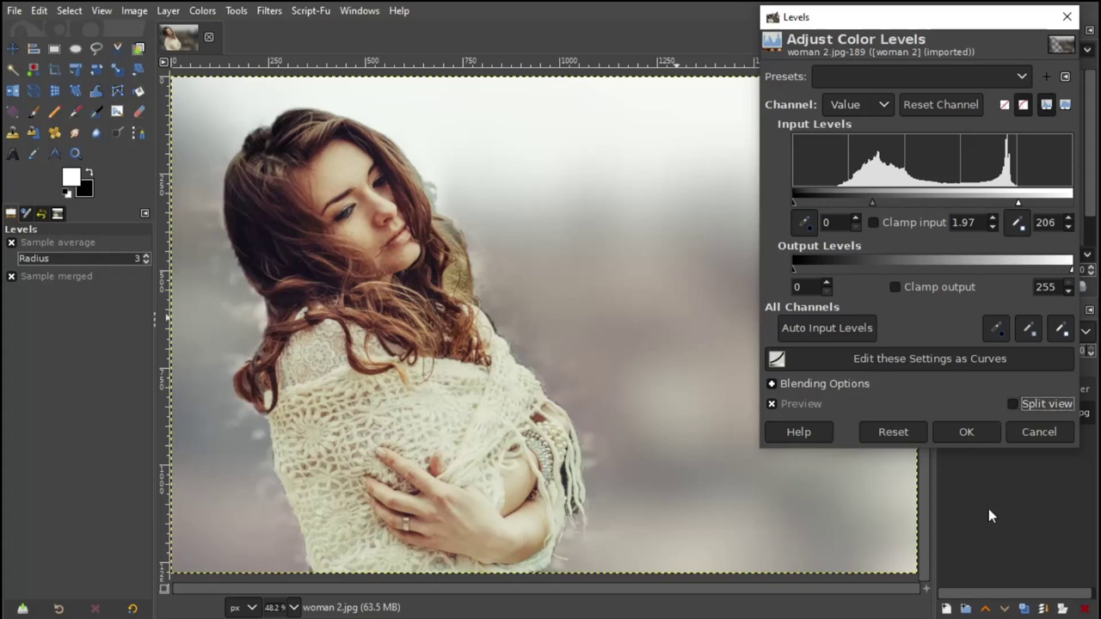
{"action": "left_click", "coordinate": [969, 431]}
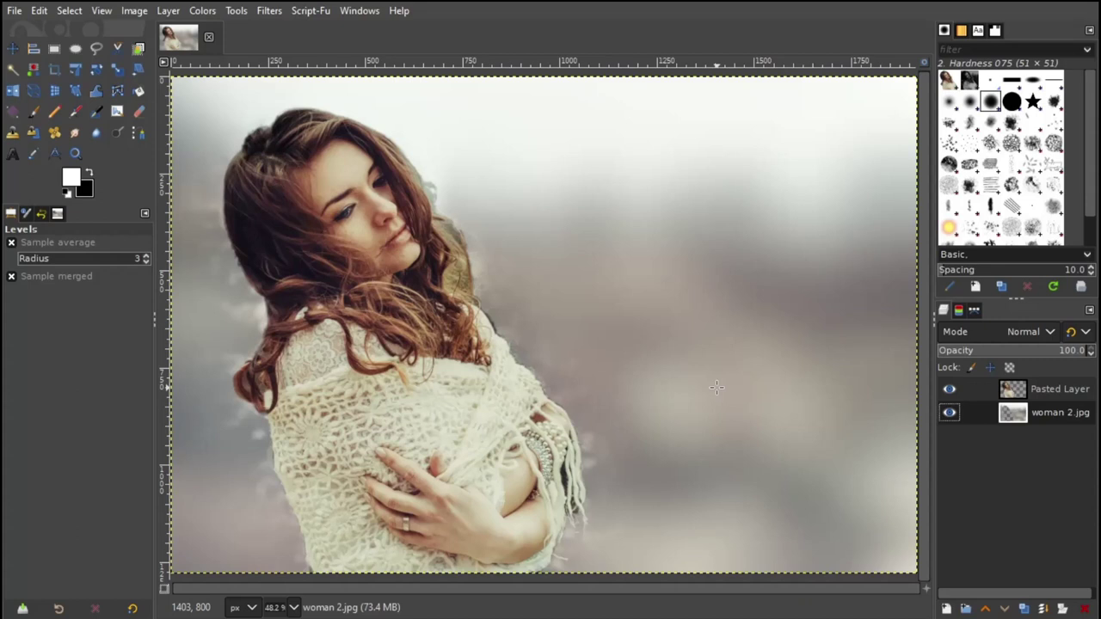
Make Pasted Layer active and raise its Blue curve highlights (193→231)
{"action": "left_click", "coordinate": [1057, 387]}
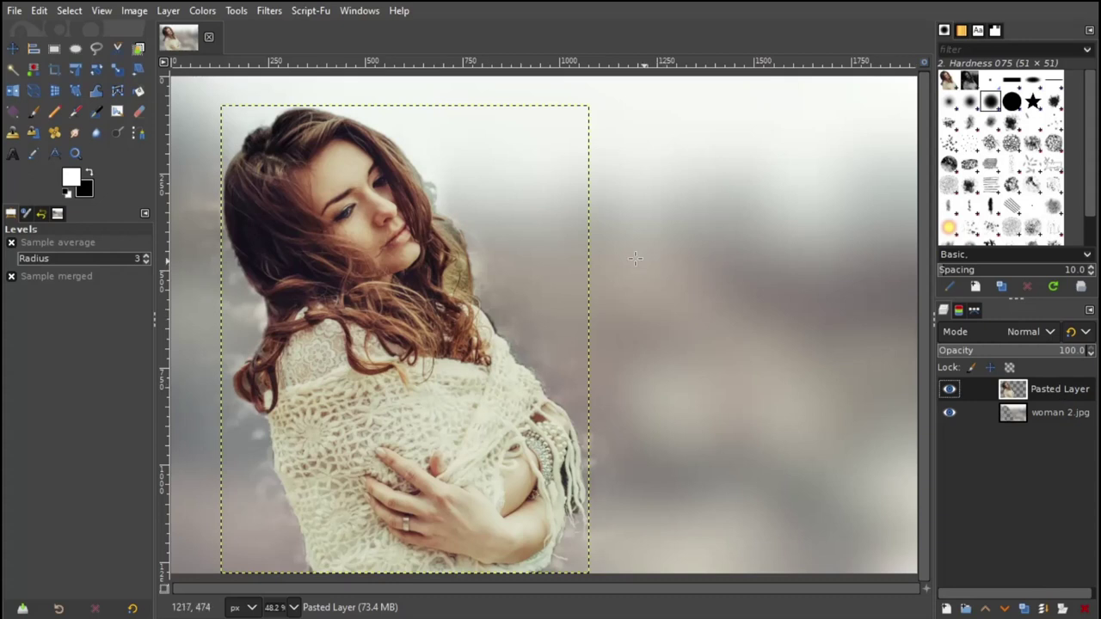
{"action": "left_click", "coordinate": [204, 11]}
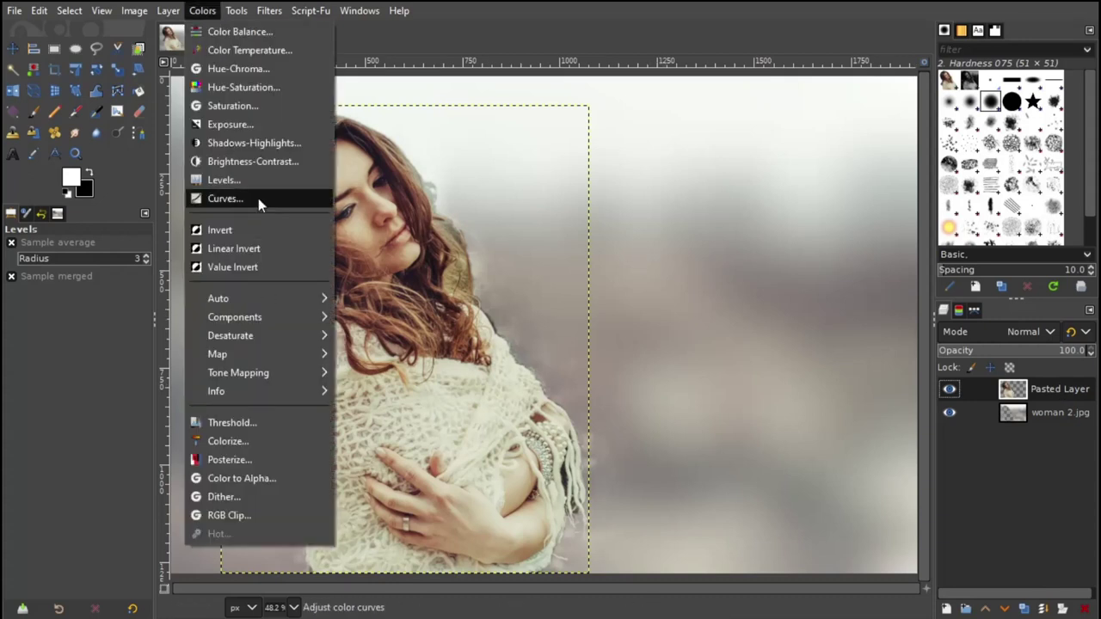
{"action": "left_click", "coordinate": [258, 198]}
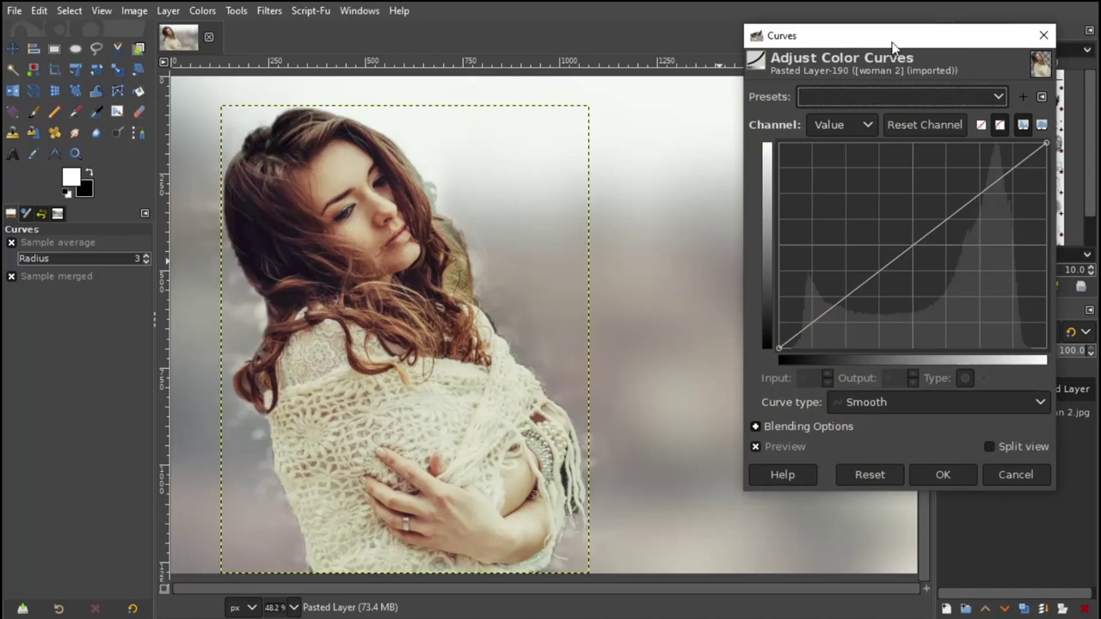
{"action": "left_click_drag", "start_coordinate": [893, 43], "coordinate": [912, 35]}
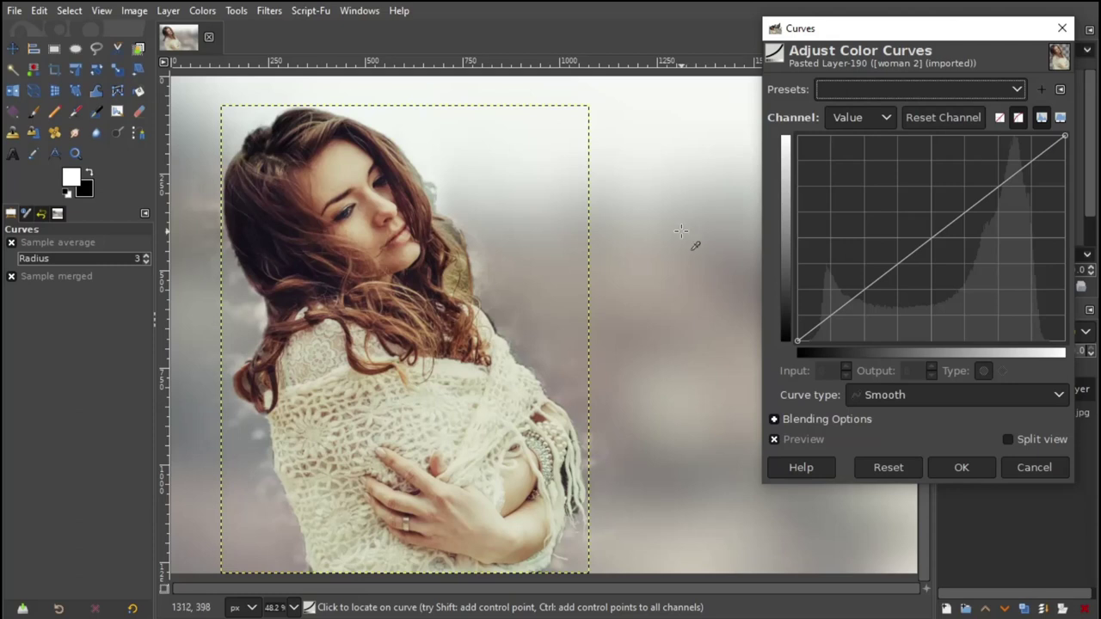
{"action": "left_click", "coordinate": [882, 115]}
{"action": "left_click", "coordinate": [856, 194]}
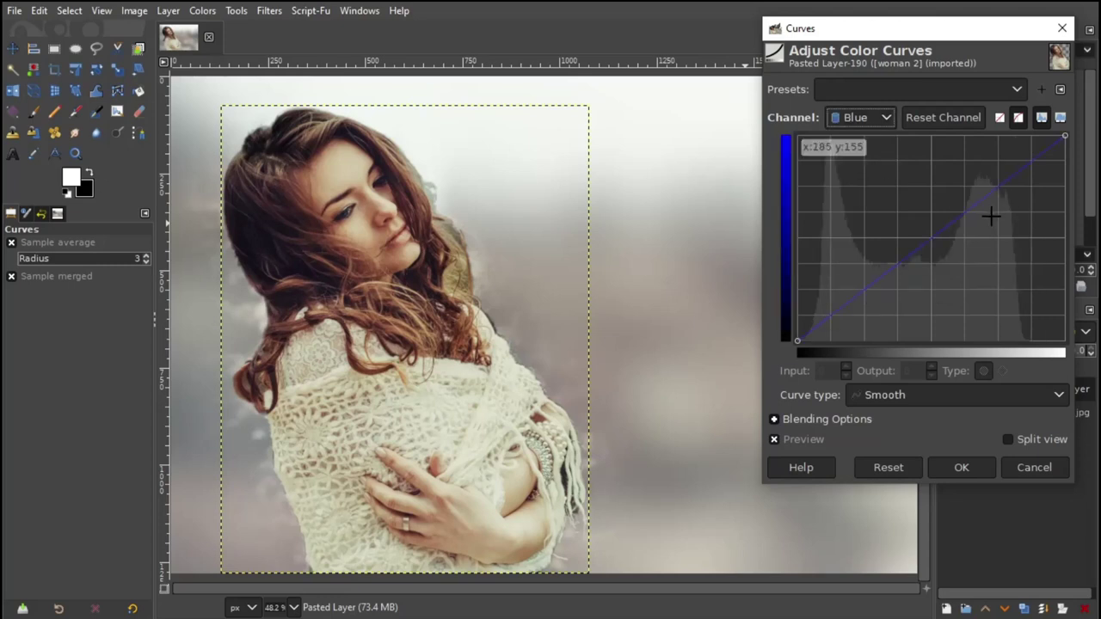
{"action": "left_click_drag", "start_coordinate": [1008, 178], "coordinate": [1010, 158]}
Lift the Green curve shadows slightly and raise Red midtones (126→151), then apply
{"action": "left_click", "coordinate": [886, 118]}
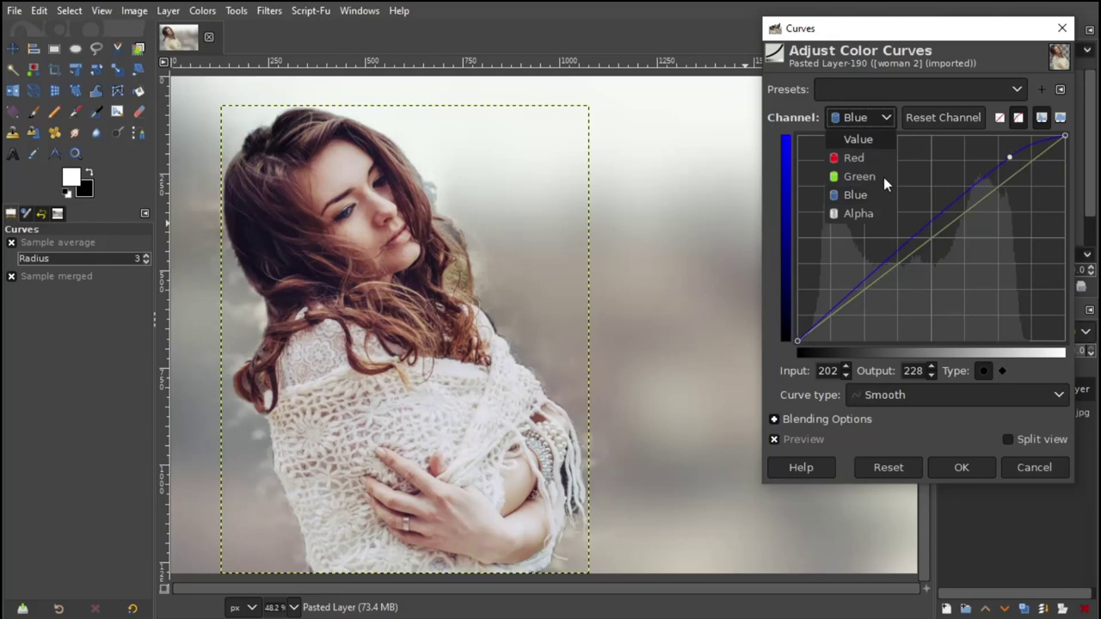
{"action": "left_click", "coordinate": [859, 179]}
{"action": "left_click_drag", "start_coordinate": [811, 330], "coordinate": [810, 320]}
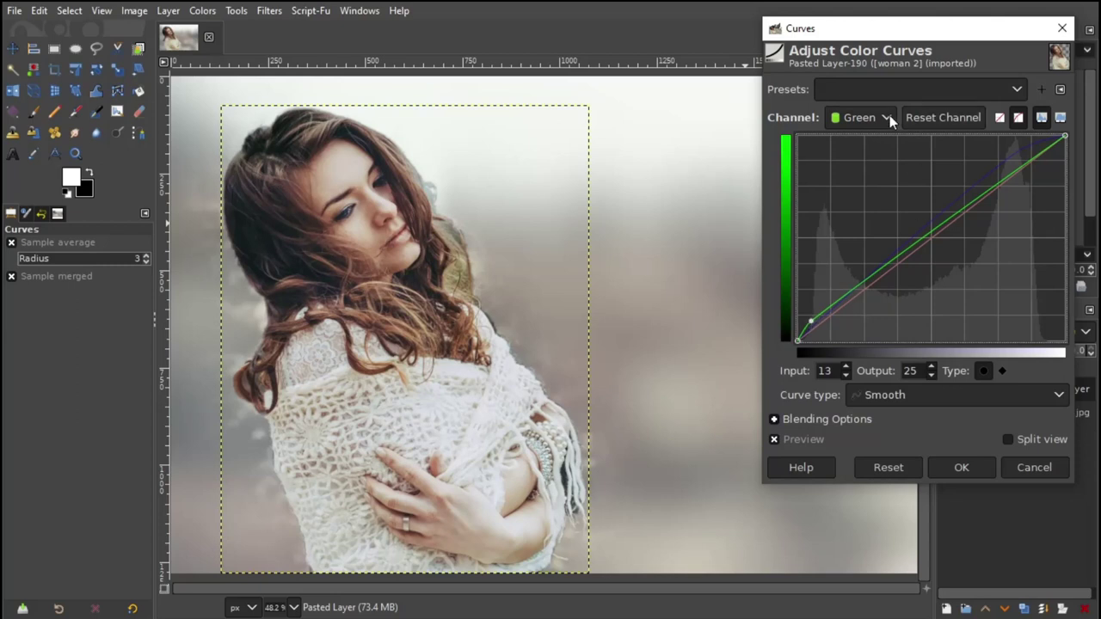
{"action": "left_click", "coordinate": [886, 118]}
{"action": "left_click", "coordinate": [868, 160]}
{"action": "left_click_drag", "start_coordinate": [938, 232], "coordinate": [930, 219]}
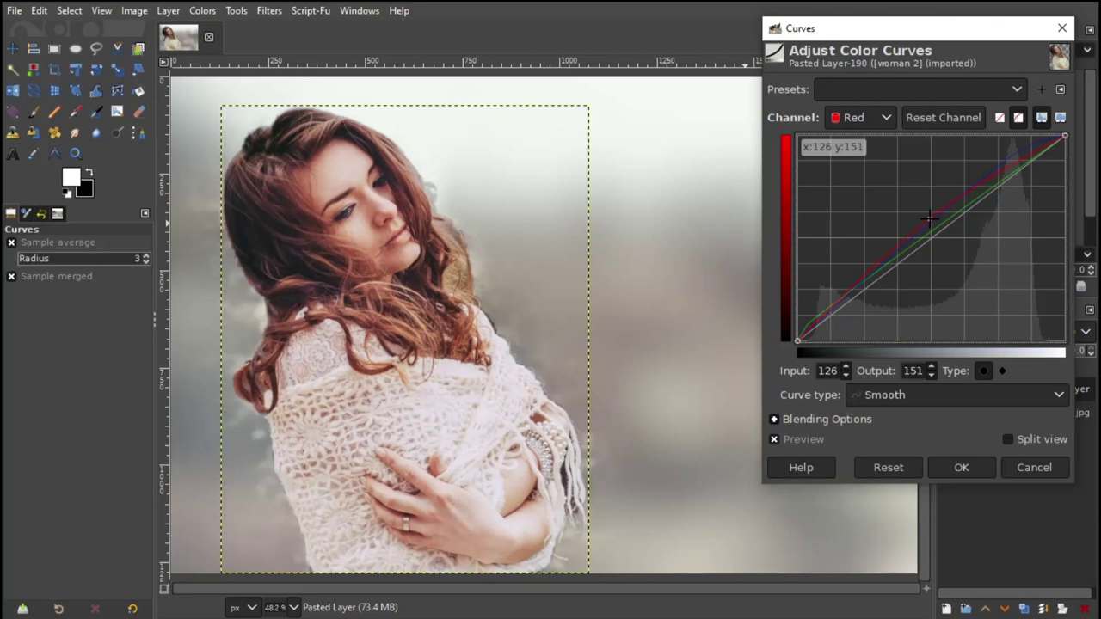
{"action": "scroll", "coordinate": [861, 117], "scroll_direction": "down", "scroll_amount": 2}
{"action": "left_click", "coordinate": [1009, 439]}
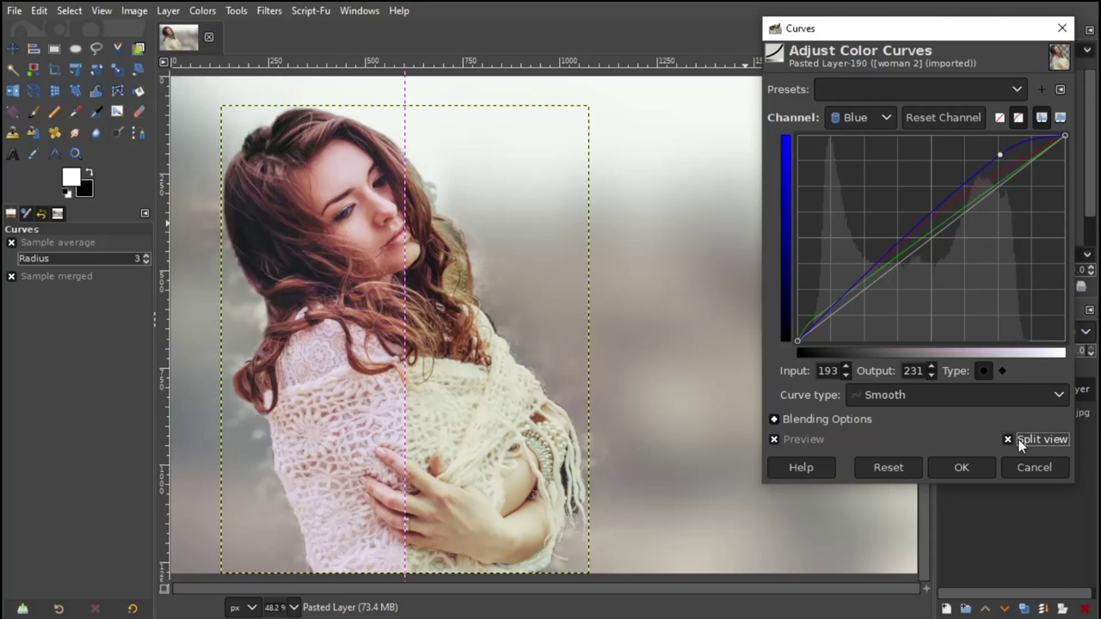
{"action": "left_click", "coordinate": [1019, 440]}
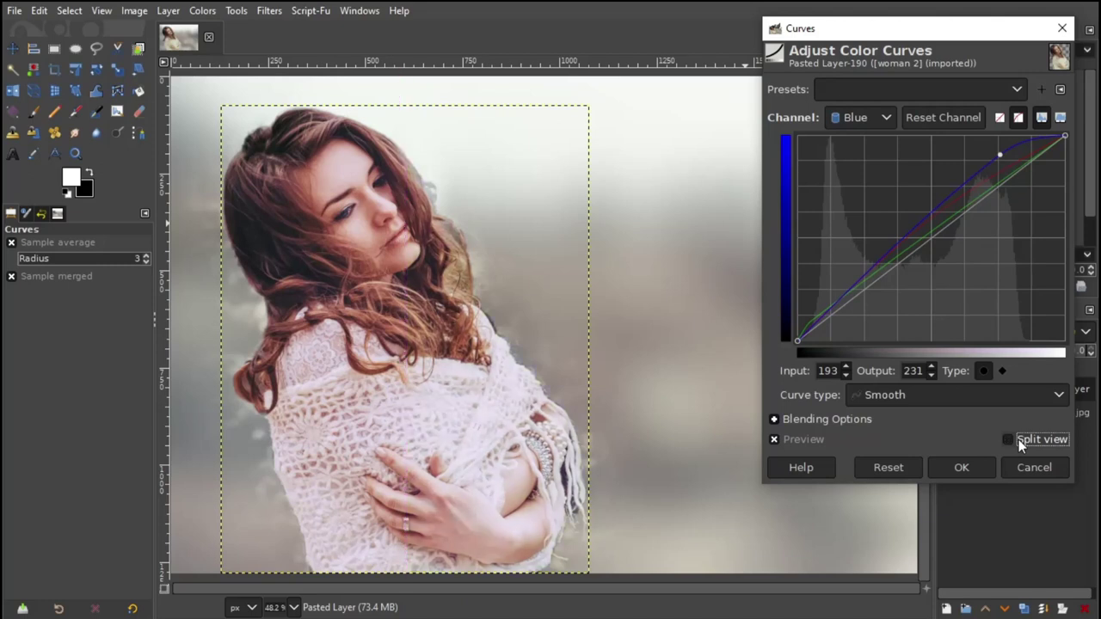
{"action": "left_click", "coordinate": [971, 469]}
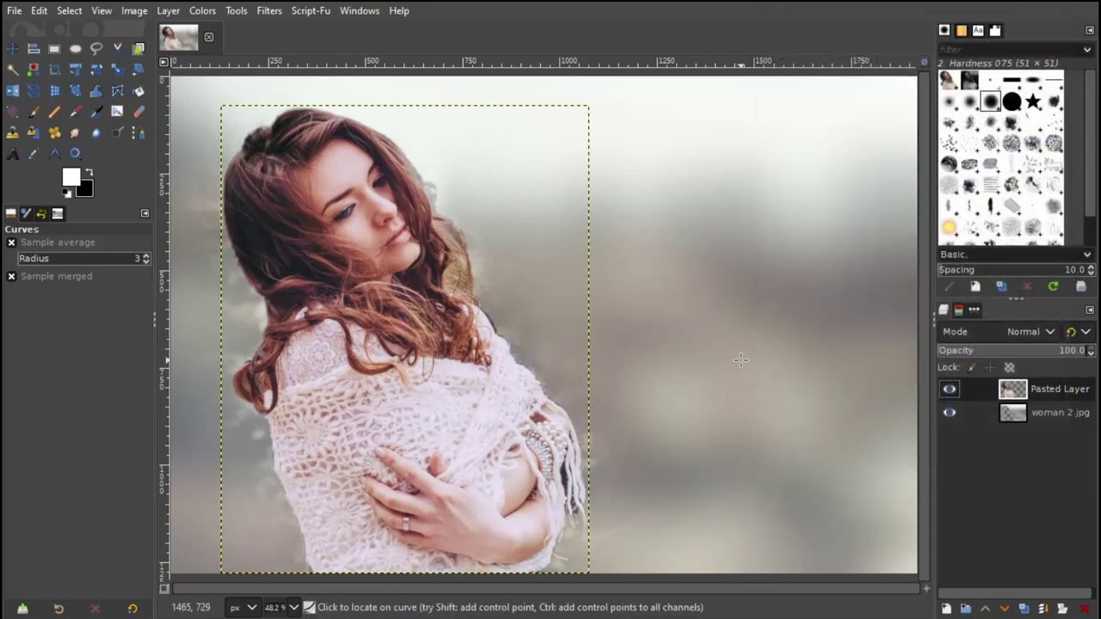
Boost the Pasted Layer portrait's saturation scale to 1.500
{"action": "left_click", "coordinate": [202, 10]}
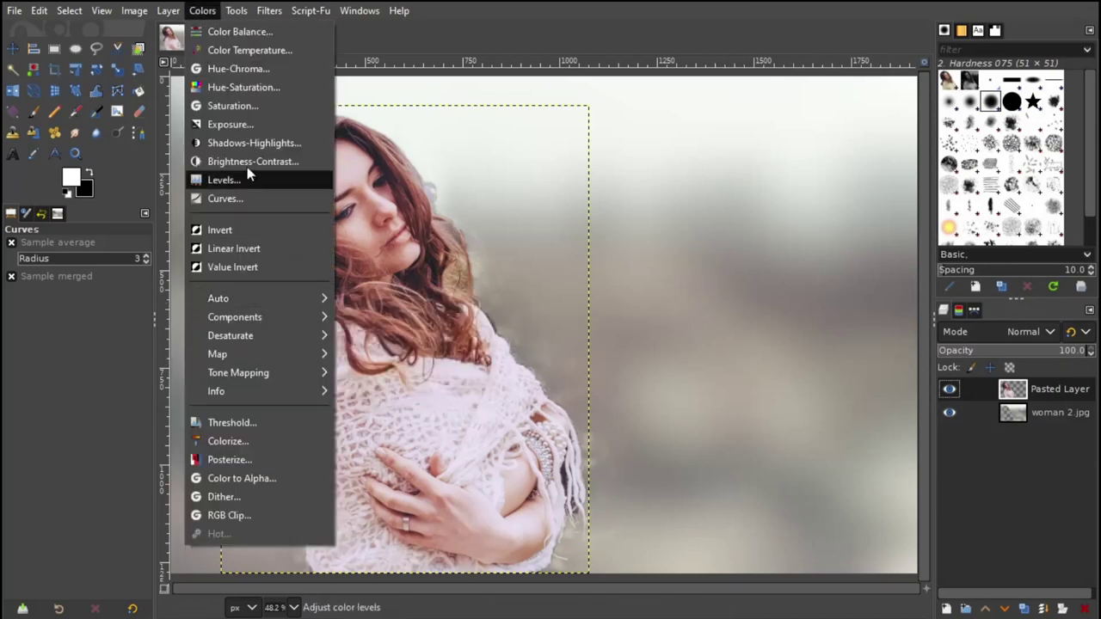
{"action": "left_click", "coordinate": [244, 110]}
{"action": "left_click_drag", "start_coordinate": [926, 130], "coordinate": [964, 129]}
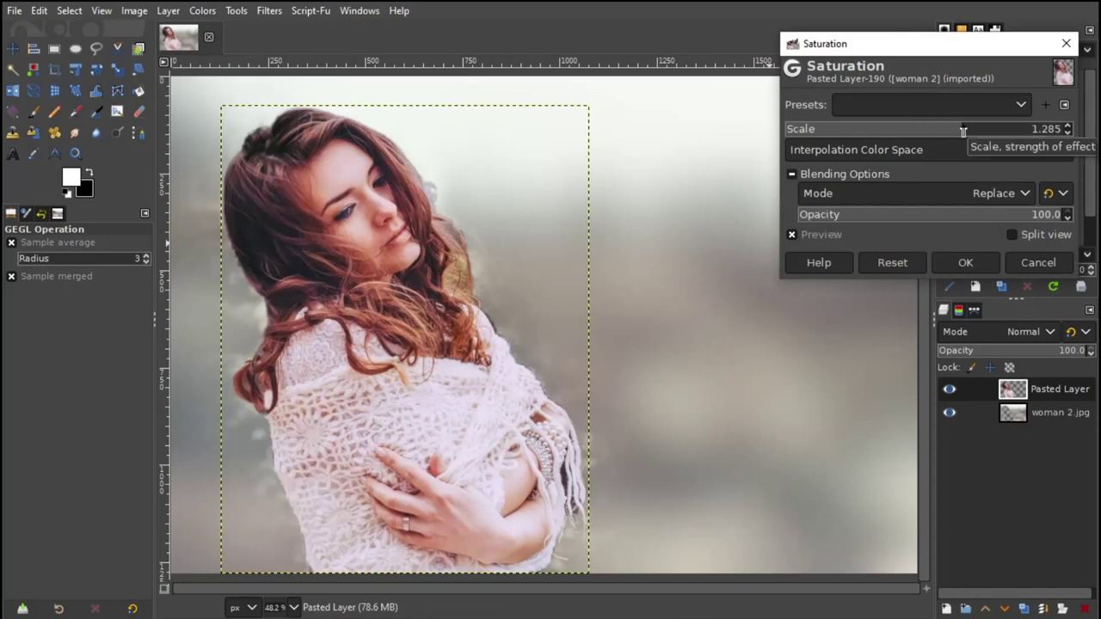
{"action": "left_click_drag", "start_coordinate": [964, 130], "coordinate": [992, 129]}
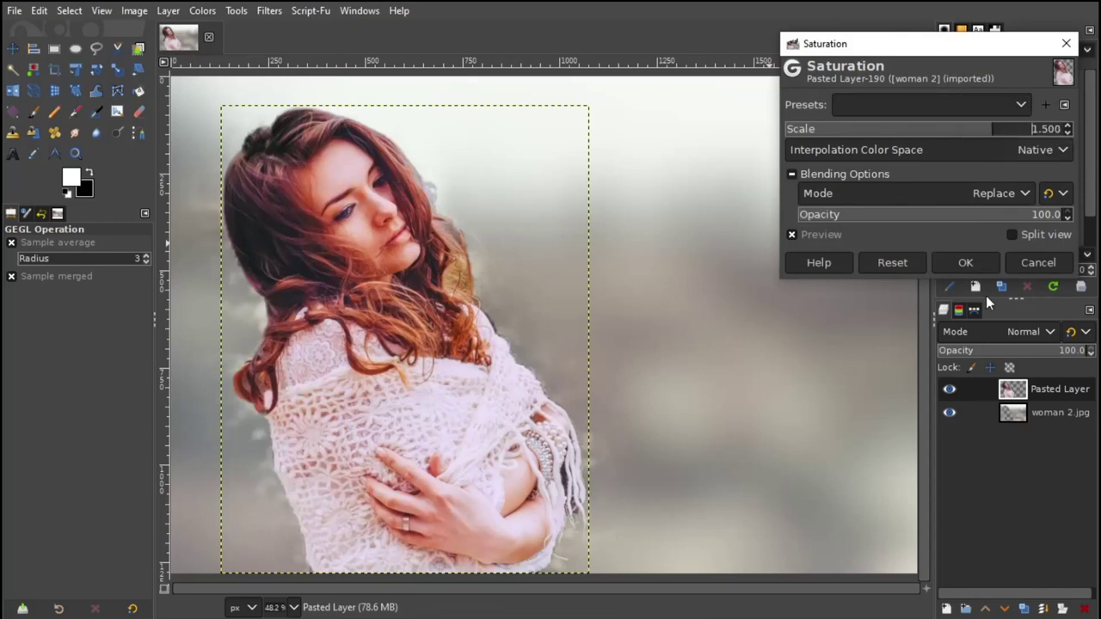
{"action": "left_click", "coordinate": [1012, 235]}
{"action": "left_click", "coordinate": [1013, 235]}
{"action": "left_click", "coordinate": [966, 263]}
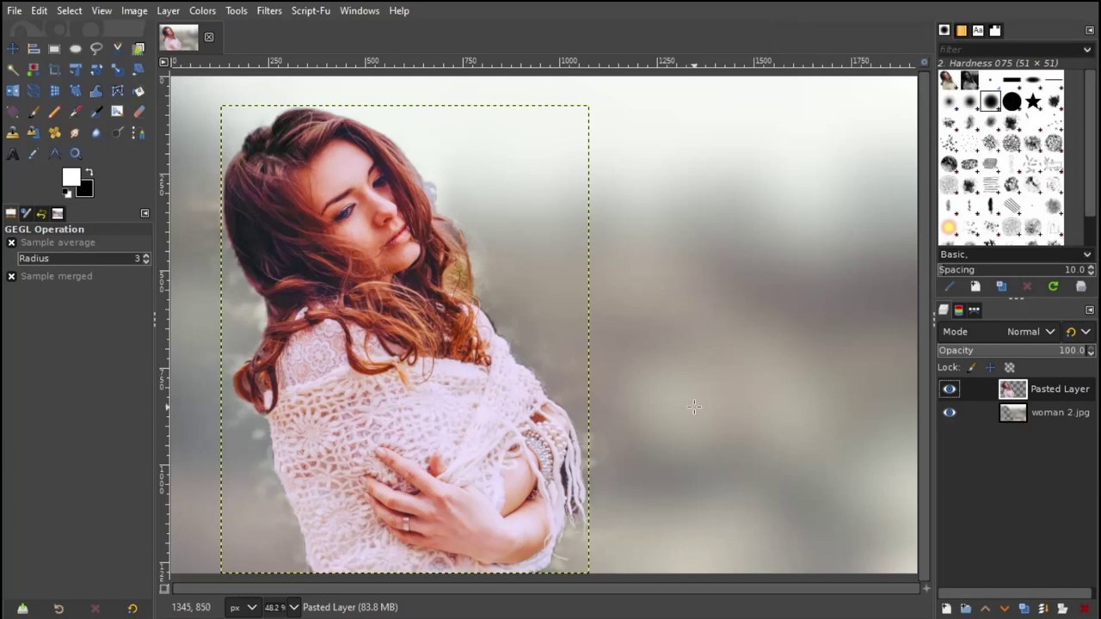
{"action": "left_click", "coordinate": [203, 10]}
Apply Levels to the portrait with black point 22 and white point 249
{"action": "left_click", "coordinate": [222, 180]}
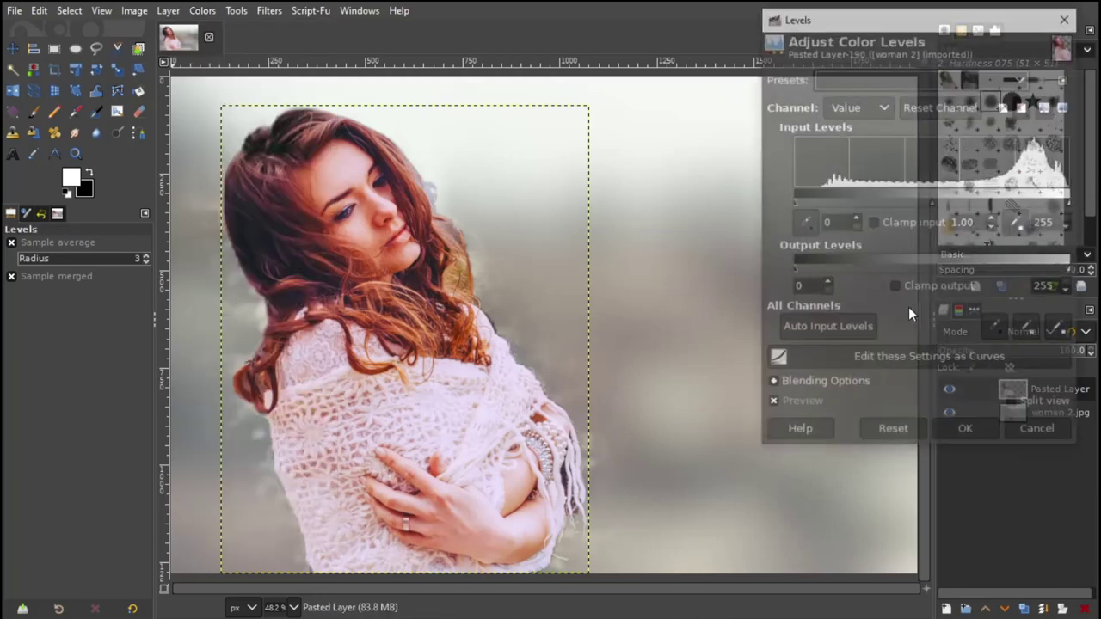
{"action": "left_click_drag", "start_coordinate": [1071, 209], "coordinate": [1067, 208]}
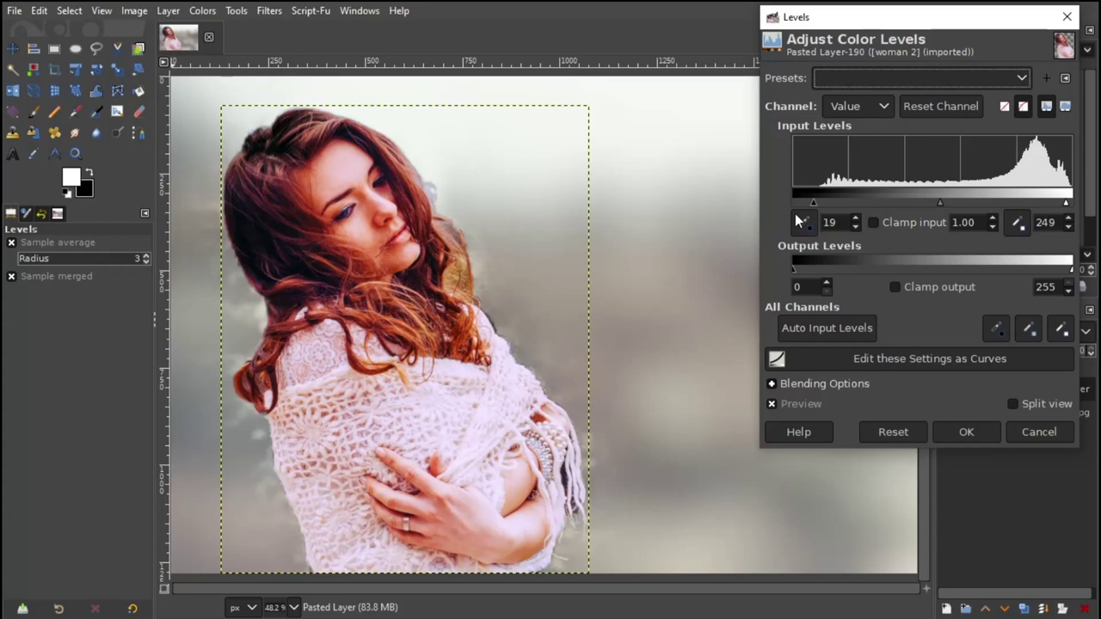
{"action": "left_click_drag", "start_coordinate": [816, 203], "coordinate": [818, 203]}
{"action": "left_click", "coordinate": [980, 434]}
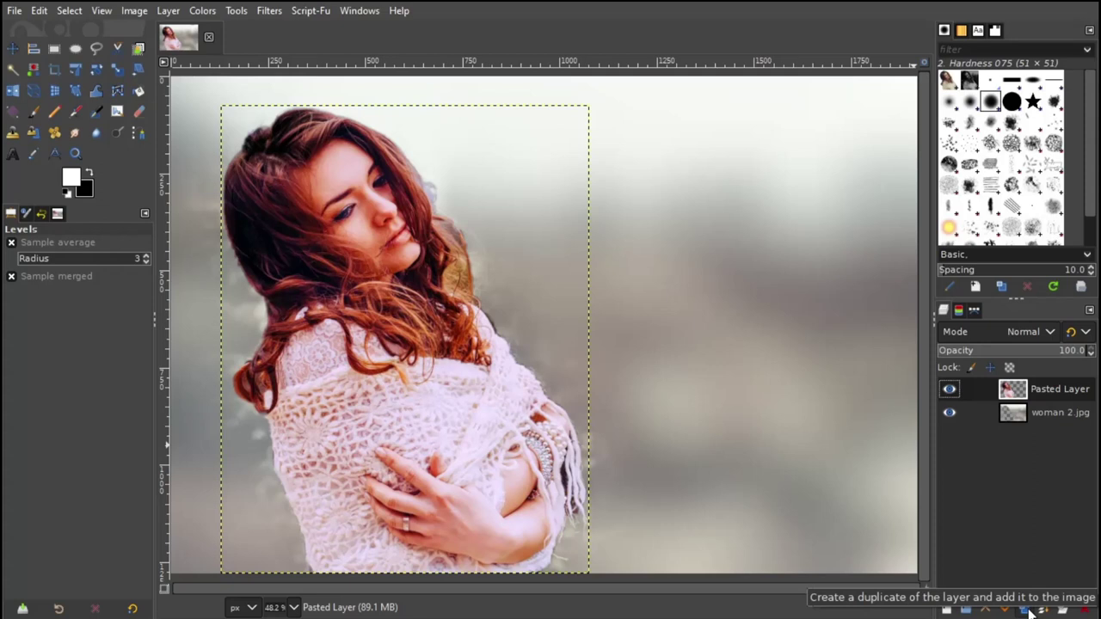
Duplicate the portrait layer, then reselect the original Pasted Layer
{"action": "left_click", "coordinate": [1025, 609]}
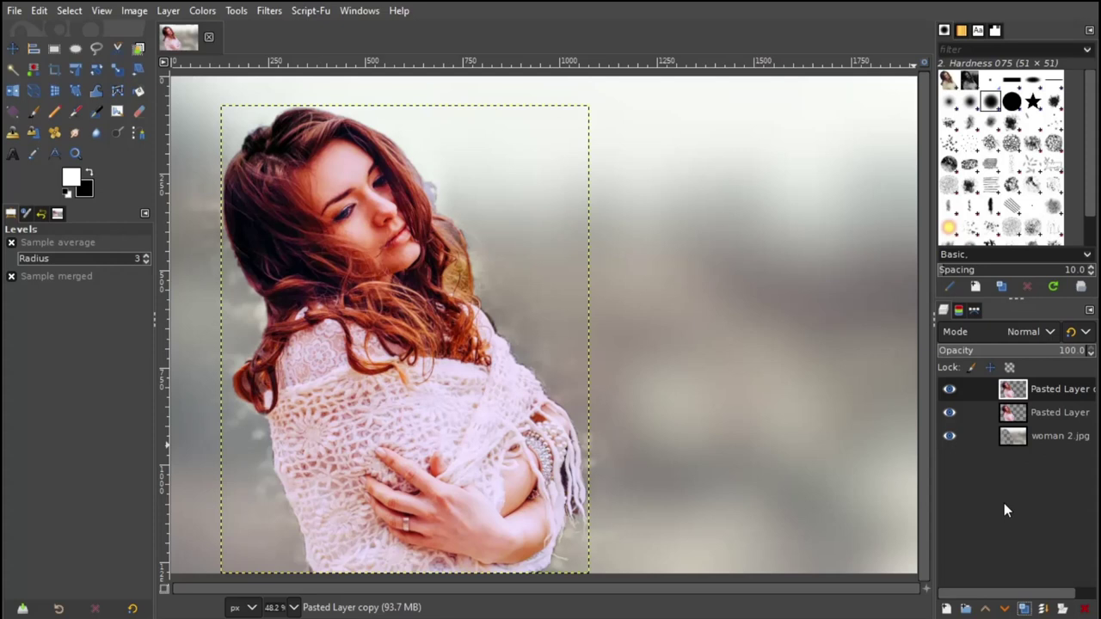
{"action": "left_click", "coordinate": [1050, 413]}
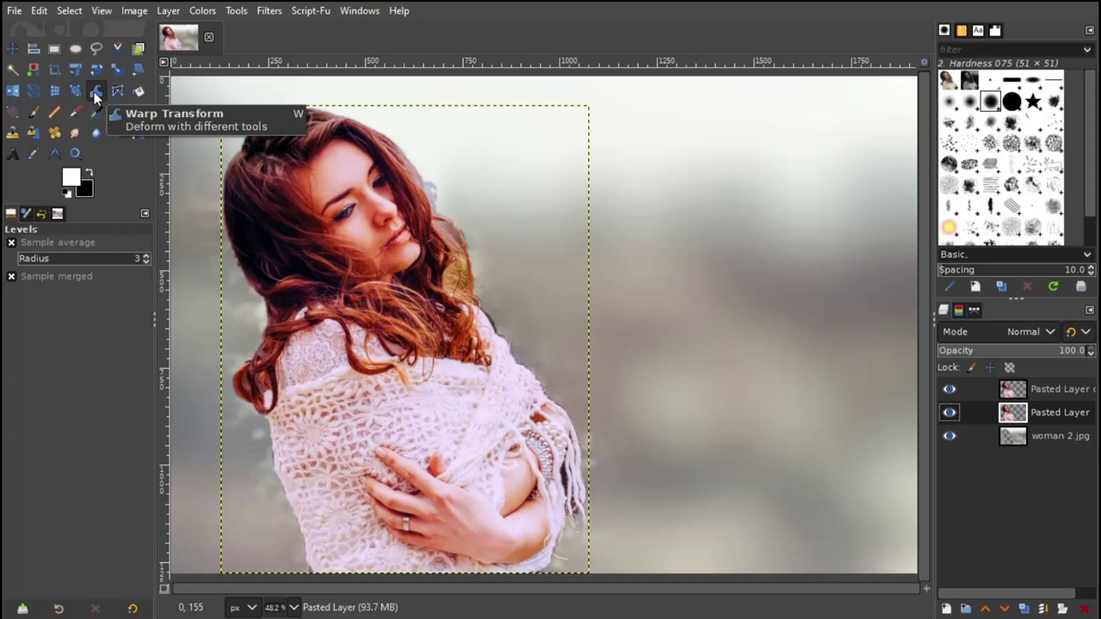
Select the Warp Transform tool in Move pixels mode at size 300.70
{"action": "left_click", "coordinate": [235, 11]}
{"action": "mouse_move", "coordinate": [277, 69]}
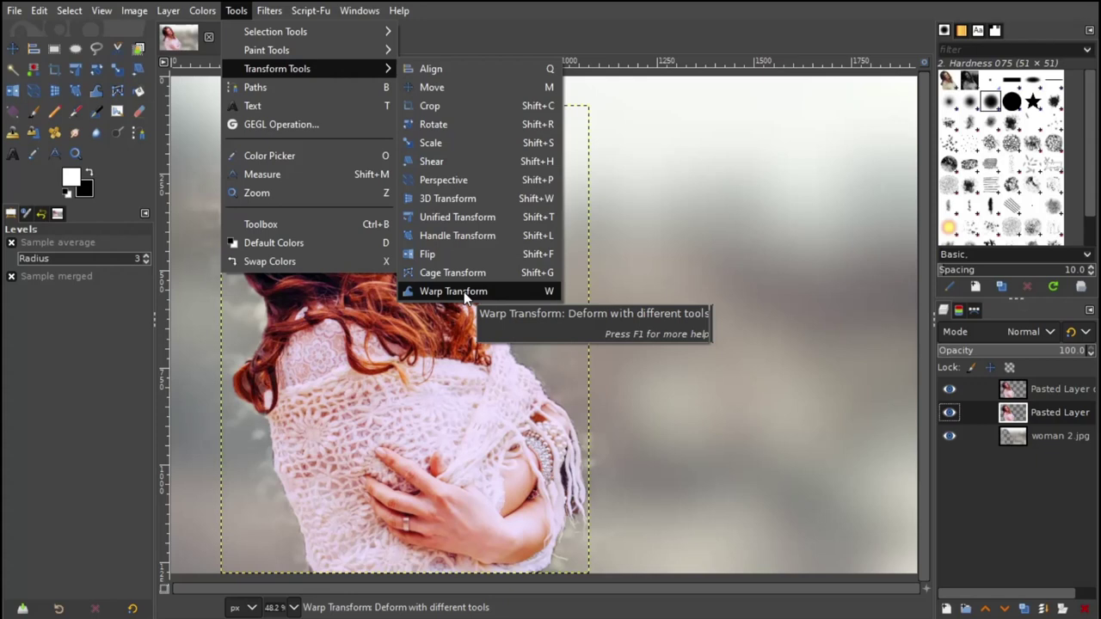
{"action": "left_click", "coordinate": [464, 292]}
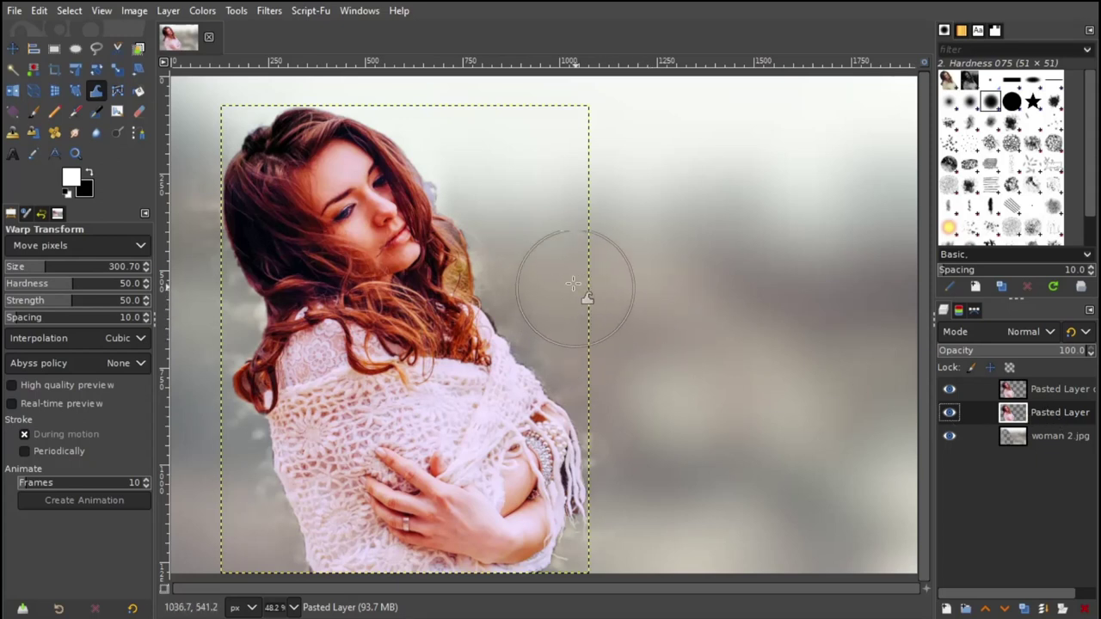
Test warp strokes pushing the hair beside the shoulder and head top outward
{"action": "left_click_drag", "start_coordinate": [499, 267], "coordinate": [607, 253]}
{"action": "left_click_drag", "start_coordinate": [486, 258], "coordinate": [533, 172]}
{"action": "left_click_drag", "start_coordinate": [404, 168], "coordinate": [490, 155]}
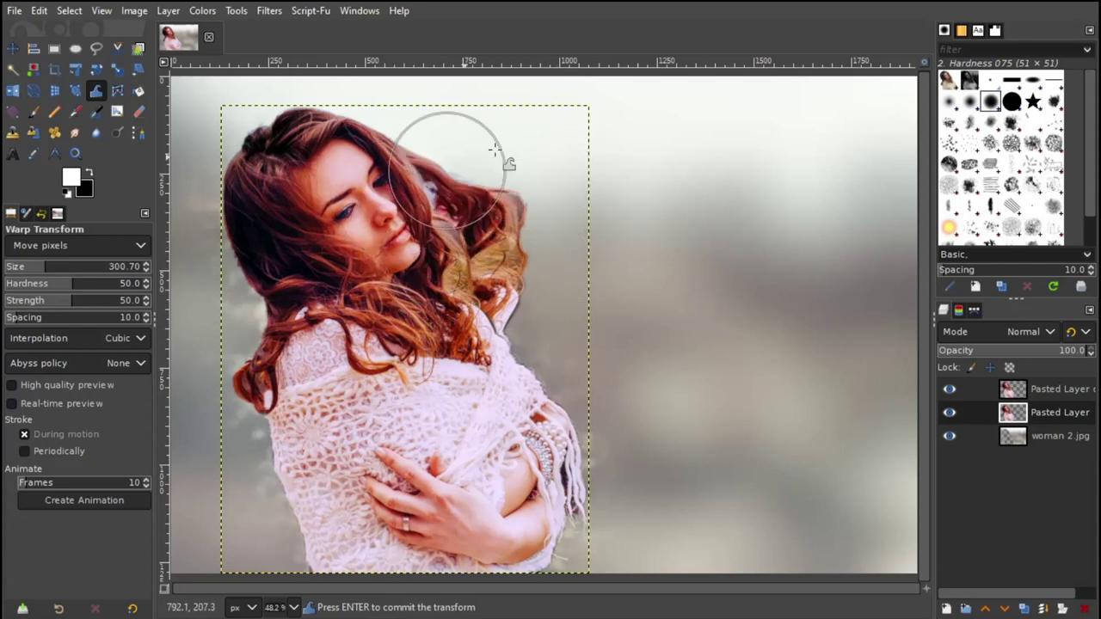
{"action": "left_click_drag", "start_coordinate": [376, 159], "coordinate": [393, 111]}
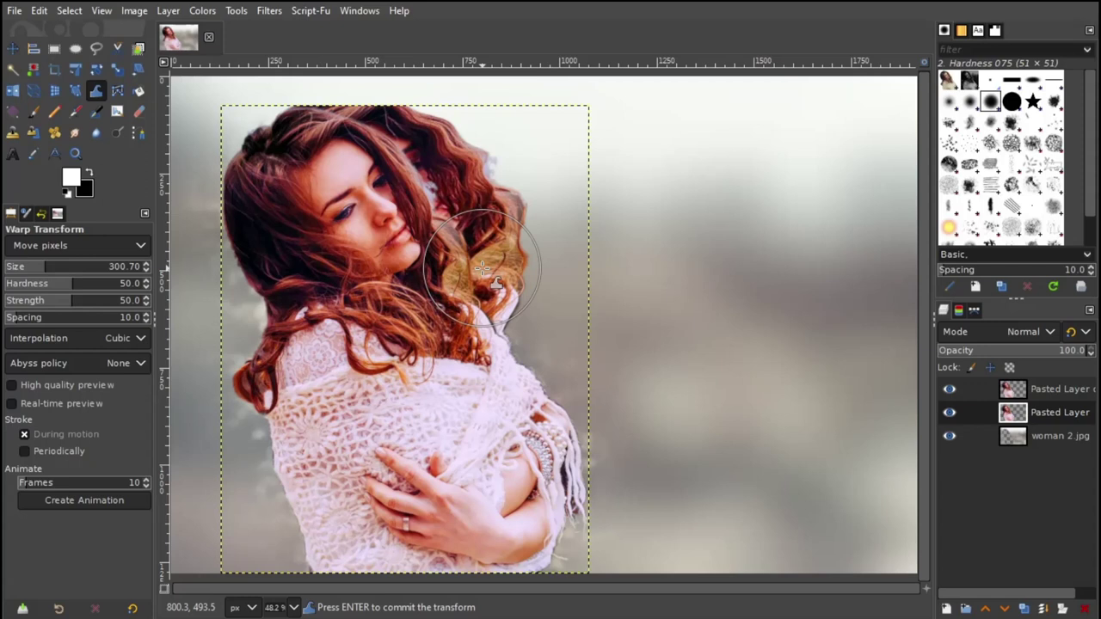
{"action": "left_click_drag", "start_coordinate": [482, 268], "coordinate": [531, 264]}
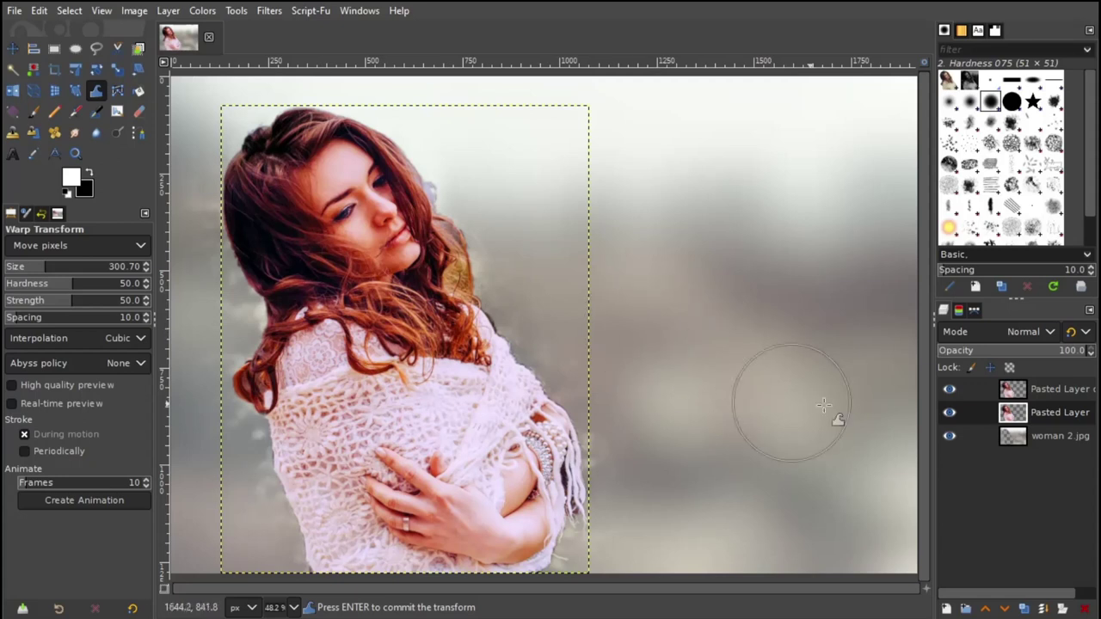
Expand Pasted Layer to the full canvas with Layer to Image Size
{"action": "left_click", "coordinate": [1038, 414]}
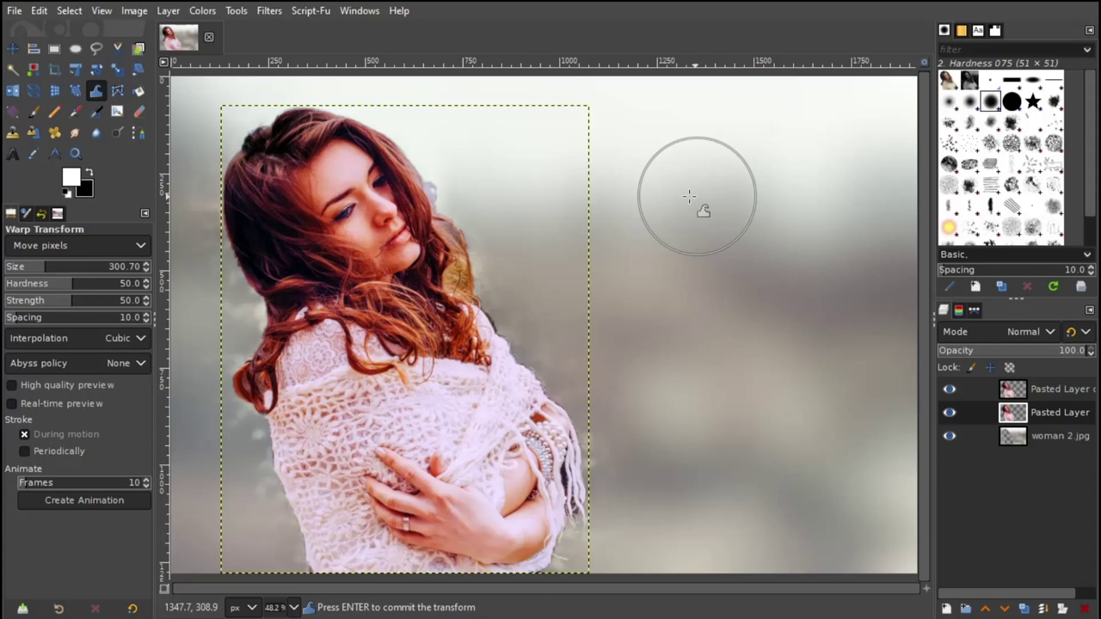
{"action": "left_click", "coordinate": [169, 10]}
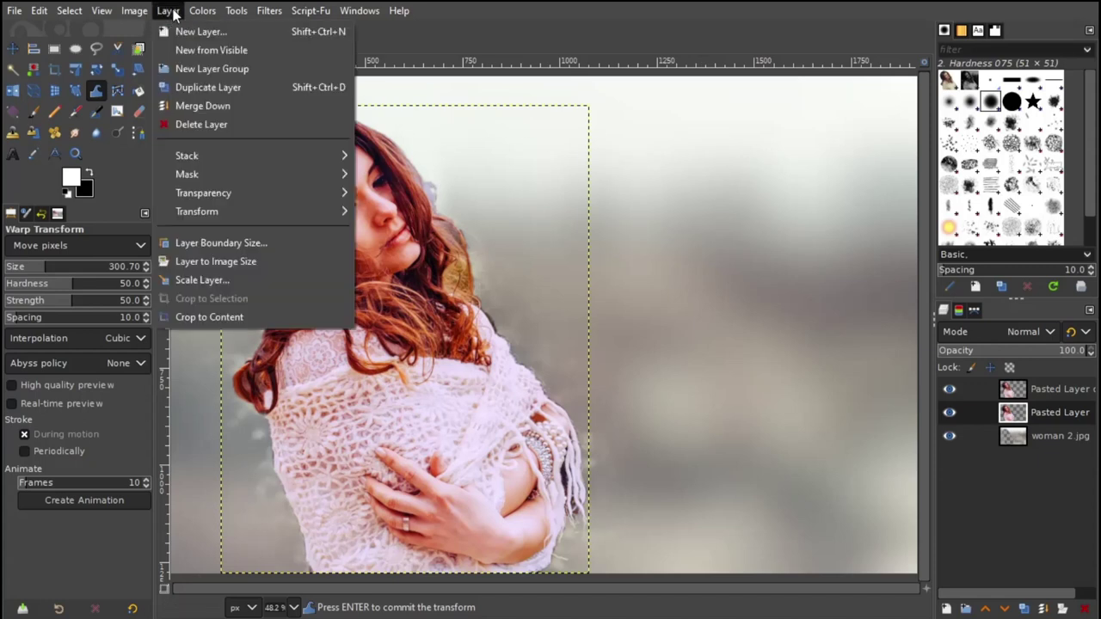
{"action": "left_click", "coordinate": [218, 262]}
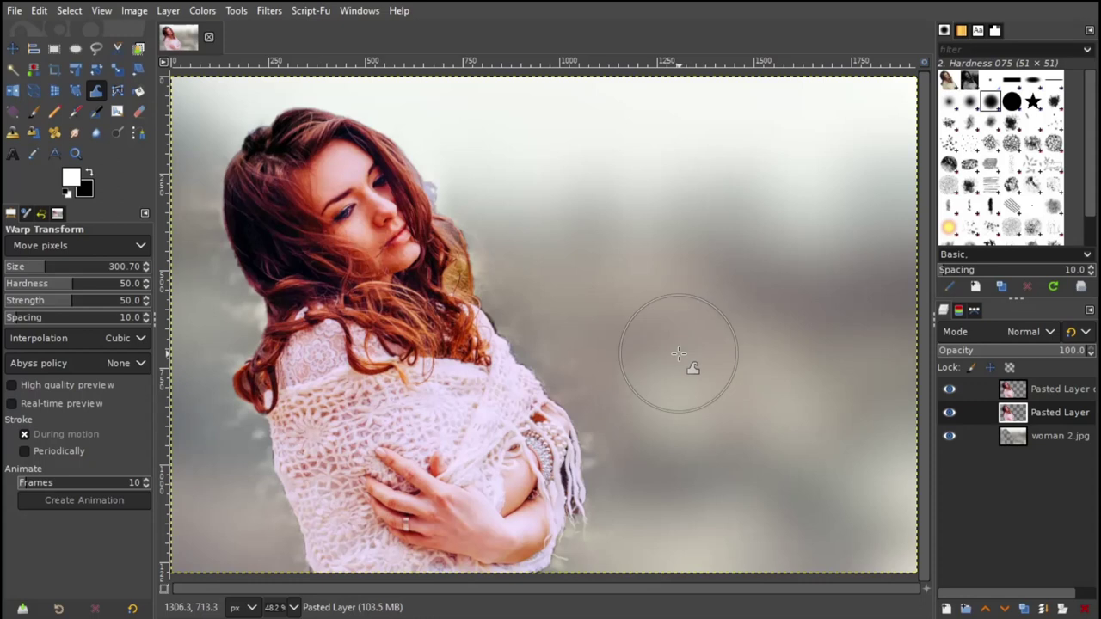
{"action": "left_click", "coordinate": [1051, 388]}
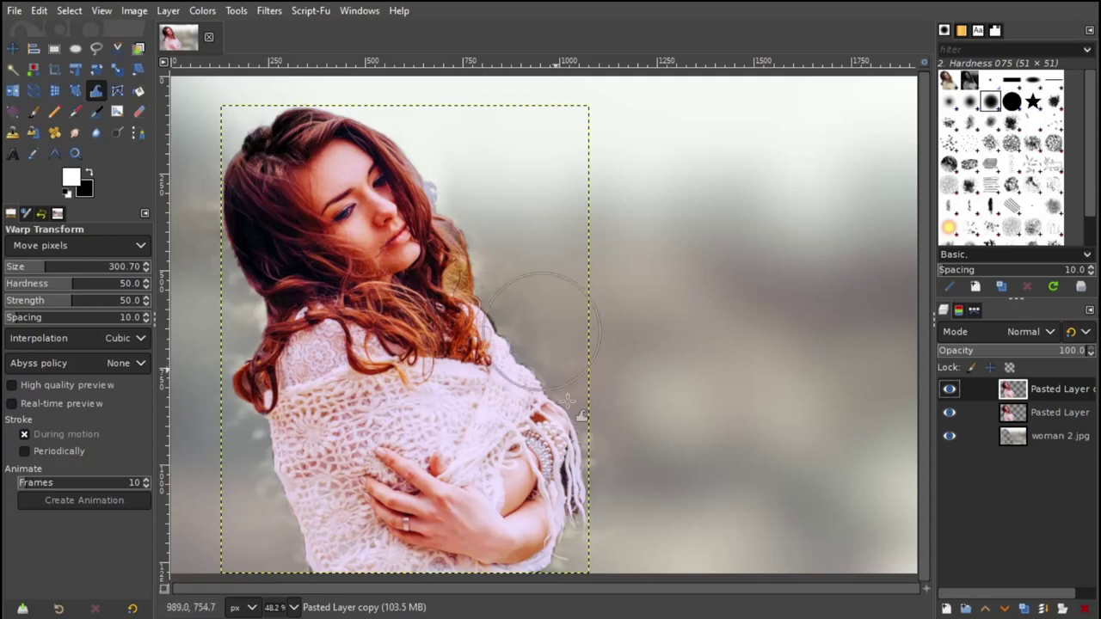
{"action": "left_click", "coordinate": [1063, 414]}
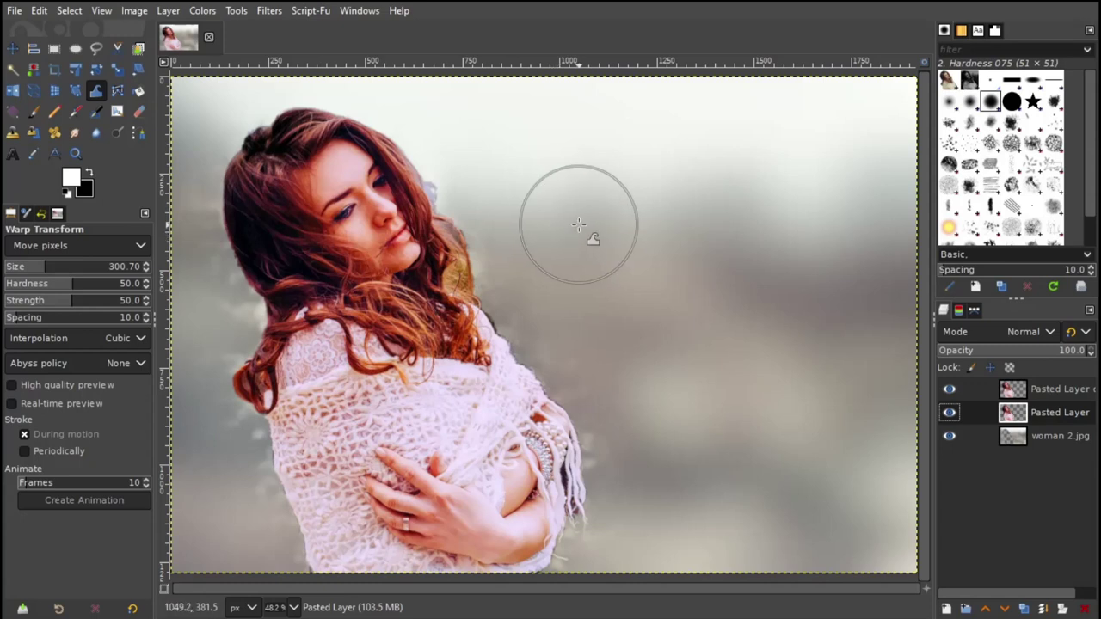
Smear the hair's right edge and the shawl fringe into long rightward streaks
{"action": "mouse_move", "coordinate": [447, 228]}
{"action": "left_mouse_down"}
{"action": "mouse_move", "coordinate": [579, 148]}
{"action": "mouse_move", "coordinate": [353, 129]}
{"action": "mouse_move", "coordinate": [319, 105]}
{"action": "mouse_move", "coordinate": [450, 116]}
{"action": "mouse_move", "coordinate": [560, 194]}
{"action": "mouse_move", "coordinate": [573, 175]}
{"action": "mouse_move", "coordinate": [543, 223]}
{"action": "mouse_move", "coordinate": [479, 270]}
{"action": "mouse_move", "coordinate": [504, 310]}
{"action": "mouse_move", "coordinate": [528, 246]}
{"action": "mouse_move", "coordinate": [602, 228]}
{"action": "mouse_move", "coordinate": [551, 258]}
{"action": "mouse_move", "coordinate": [590, 258]}
{"action": "mouse_move", "coordinate": [659, 293]}
{"action": "mouse_move", "coordinate": [600, 307]}
{"action": "mouse_move", "coordinate": [516, 283]}
{"action": "mouse_move", "coordinate": [585, 249]}
{"action": "mouse_move", "coordinate": [559, 361]}
{"action": "mouse_move", "coordinate": [542, 376]}
{"action": "mouse_move", "coordinate": [564, 327]}
{"action": "mouse_move", "coordinate": [641, 344]}
{"action": "mouse_move", "coordinate": [527, 433]}
{"action": "mouse_move", "coordinate": [714, 344]}
{"action": "mouse_move", "coordinate": [659, 356]}
{"action": "mouse_move", "coordinate": [615, 455]}
{"action": "mouse_move", "coordinate": [585, 479]}
{"action": "mouse_move", "coordinate": [695, 460]}
{"action": "mouse_move", "coordinate": [663, 480]}
{"action": "mouse_move", "coordinate": [733, 484]}
{"action": "mouse_move", "coordinate": [723, 461]}
{"action": "mouse_move", "coordinate": [590, 521]}
{"action": "mouse_move", "coordinate": [694, 499]}
{"action": "mouse_move", "coordinate": [590, 541]}
{"action": "mouse_move", "coordinate": [663, 455]}
{"action": "mouse_move", "coordinate": [620, 420]}
{"action": "mouse_move", "coordinate": [694, 336]}
{"action": "mouse_move", "coordinate": [637, 413]}
{"action": "mouse_move", "coordinate": [708, 370]}
{"action": "mouse_move", "coordinate": [699, 323]}
{"action": "mouse_move", "coordinate": [602, 322]}
{"action": "mouse_move", "coordinate": [646, 292]}
{"action": "mouse_move", "coordinate": [628, 305]}
{"action": "mouse_move", "coordinate": [688, 206]}
{"action": "mouse_move", "coordinate": [615, 239]}
{"action": "mouse_move", "coordinate": [602, 167]}
{"action": "mouse_move", "coordinate": [560, 155]}
{"action": "mouse_move", "coordinate": [525, 112]}
{"action": "mouse_move", "coordinate": [447, 155]}
{"action": "mouse_move", "coordinate": [430, 147]}
{"action": "mouse_move", "coordinate": [547, 117]}
{"action": "left_mouse_up"}
{"action": "mouse_move", "coordinate": [619, 344]}
{"action": "left_mouse_down"}
{"action": "mouse_move", "coordinate": [654, 379]}
{"action": "mouse_move", "coordinate": [637, 413]}
{"action": "mouse_move", "coordinate": [654, 447]}
{"action": "mouse_move", "coordinate": [680, 460]}
{"action": "mouse_move", "coordinate": [634, 468]}
{"action": "mouse_move", "coordinate": [645, 275]}
{"action": "mouse_move", "coordinate": [637, 468]}
{"action": "mouse_move", "coordinate": [690, 454]}
{"action": "mouse_move", "coordinate": [673, 460]}
{"action": "mouse_move", "coordinate": [652, 443]}
{"action": "mouse_move", "coordinate": [680, 405]}
{"action": "mouse_move", "coordinate": [644, 442]}
{"action": "mouse_move", "coordinate": [652, 504]}
{"action": "mouse_move", "coordinate": [698, 359]}
{"action": "mouse_move", "coordinate": [710, 233]}
{"action": "mouse_move", "coordinate": [669, 197]}
{"action": "mouse_move", "coordinate": [587, 210]}
{"action": "mouse_move", "coordinate": [615, 155]}
{"action": "mouse_move", "coordinate": [542, 151]}
{"action": "mouse_move", "coordinate": [590, 307]}
{"action": "mouse_move", "coordinate": [581, 344]}
{"action": "mouse_move", "coordinate": [624, 396]}
{"action": "mouse_move", "coordinate": [577, 480]}
{"action": "mouse_move", "coordinate": [570, 307]}
{"action": "mouse_move", "coordinate": [546, 315]}
{"action": "mouse_move", "coordinate": [464, 215]}
{"action": "left_mouse_up"}
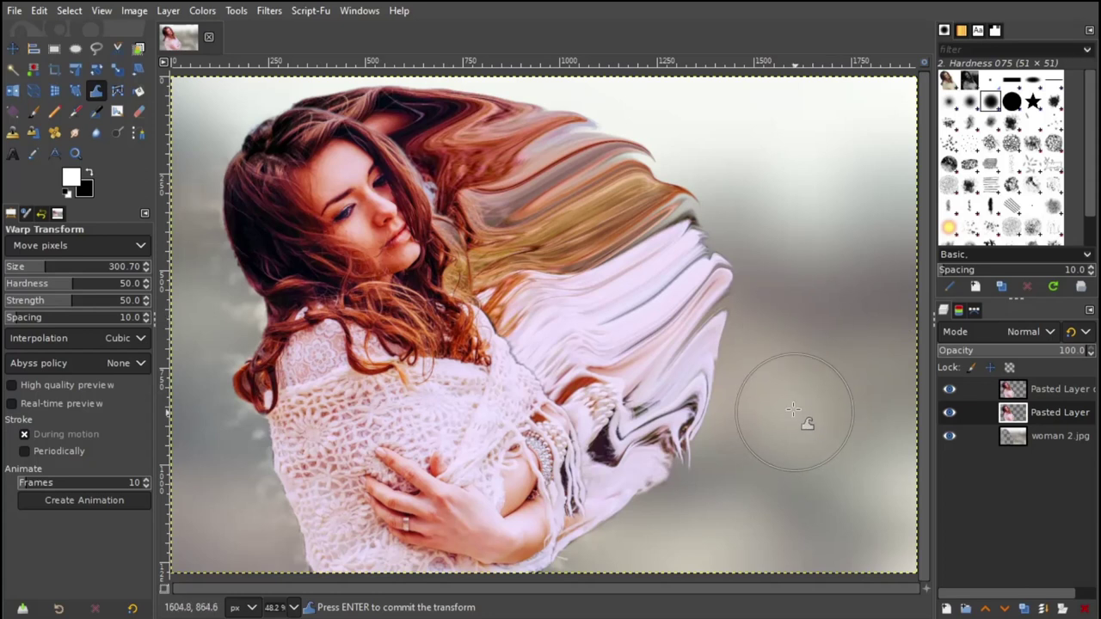
Hide the warped Pasted Layer, select Pasted Layer copy, and switch to the Eraser
{"action": "left_click", "coordinate": [949, 413]}
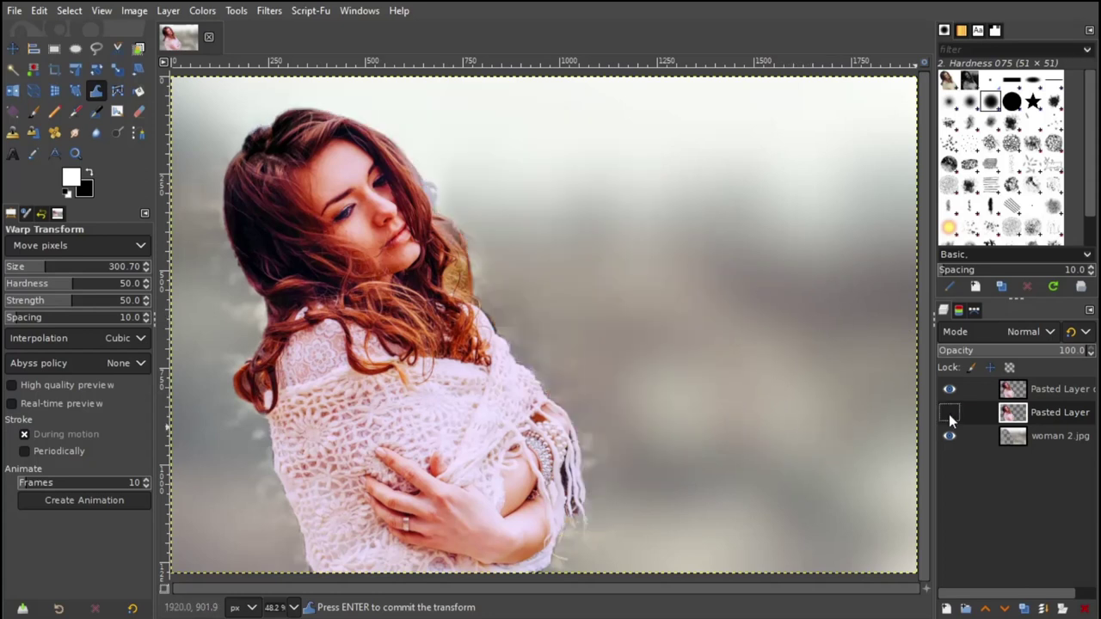
{"action": "left_click", "coordinate": [1053, 394]}
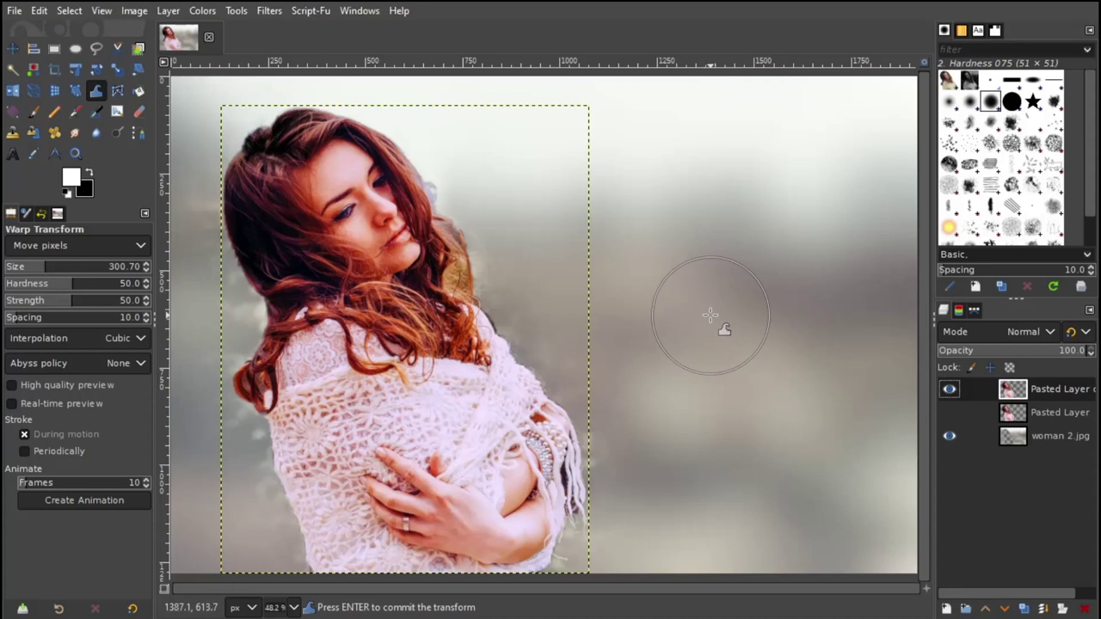
{"action": "left_click", "coordinate": [138, 112]}
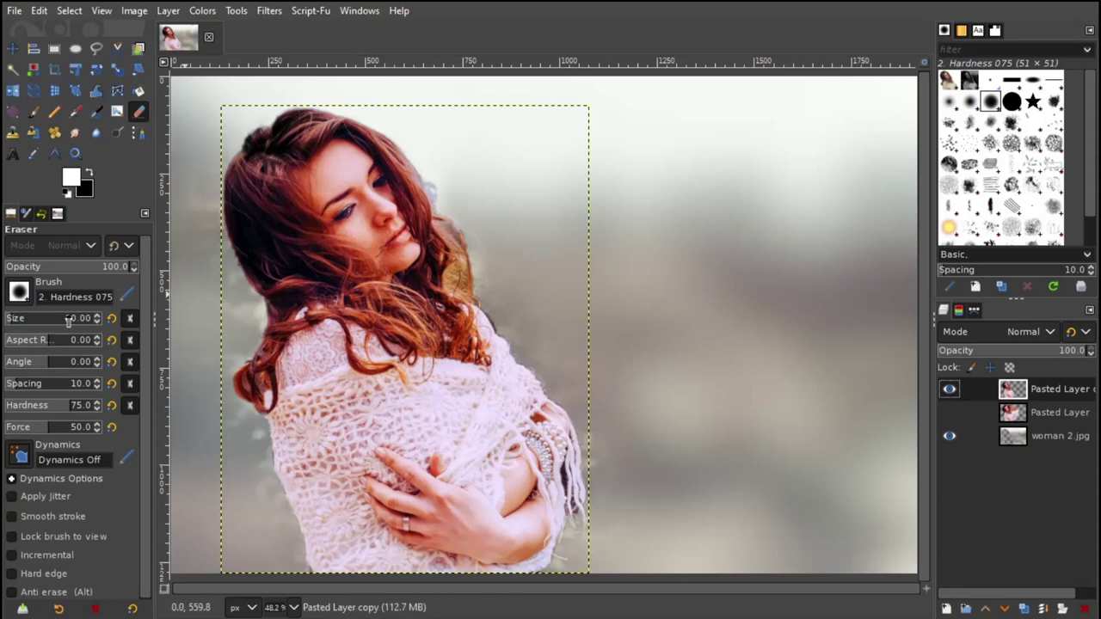
Give the eraser the Splats 01 brush with spacing 80 and hardness 100
{"action": "left_click", "coordinate": [19, 293]}
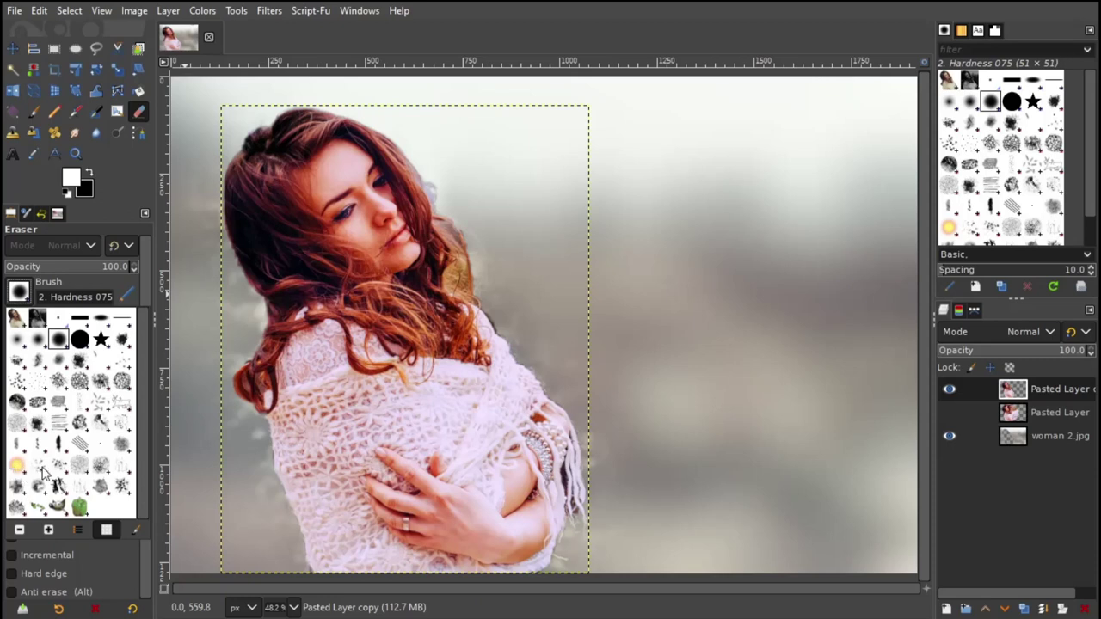
{"action": "double_click", "coordinate": [42, 467]}
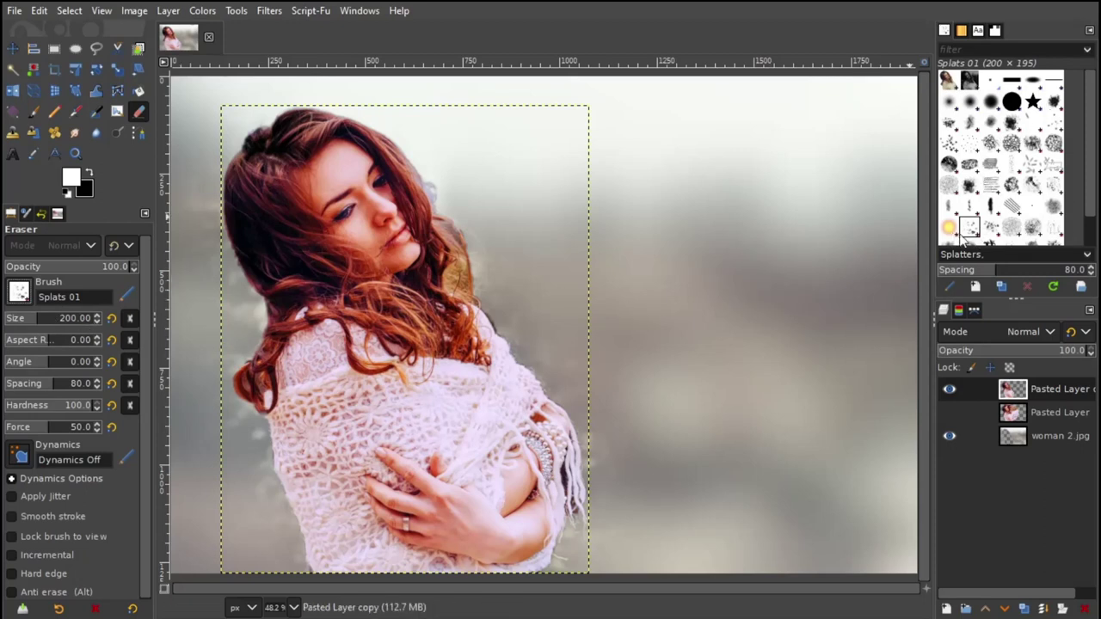
{"action": "left_click_drag", "start_coordinate": [1091, 178], "coordinate": [1091, 213]}
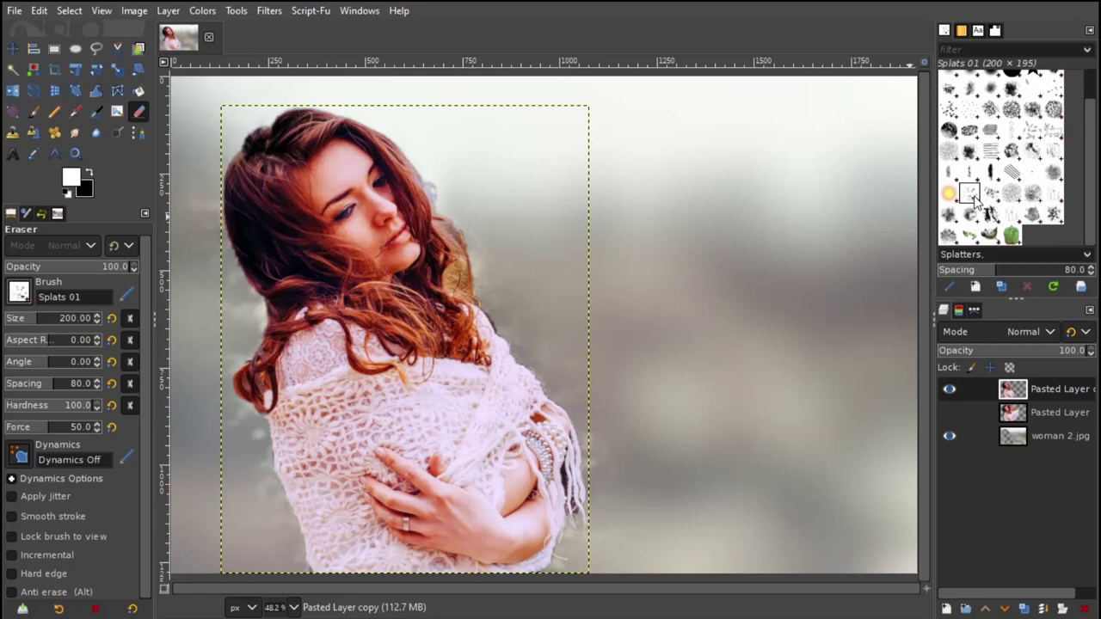
{"action": "scroll", "coordinate": [1060, 181], "scroll_direction": "up", "scroll_amount": 3}
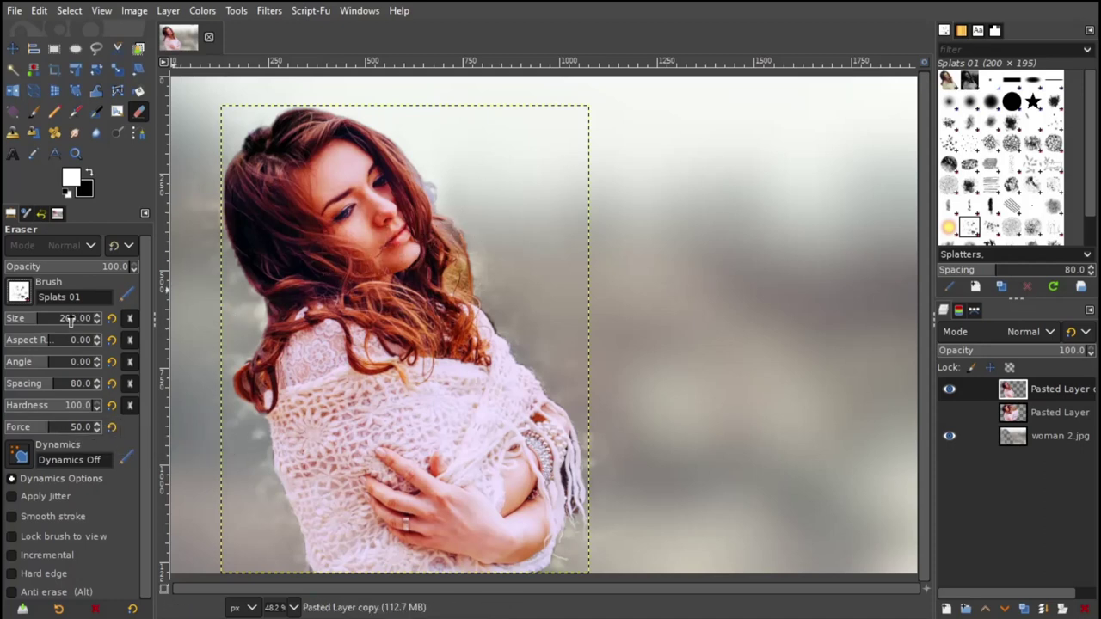
At eraser size 84, erase splatter gaps along the hair and shawl's right edge on the top layer
{"action": "left_click", "coordinate": [32, 319]}
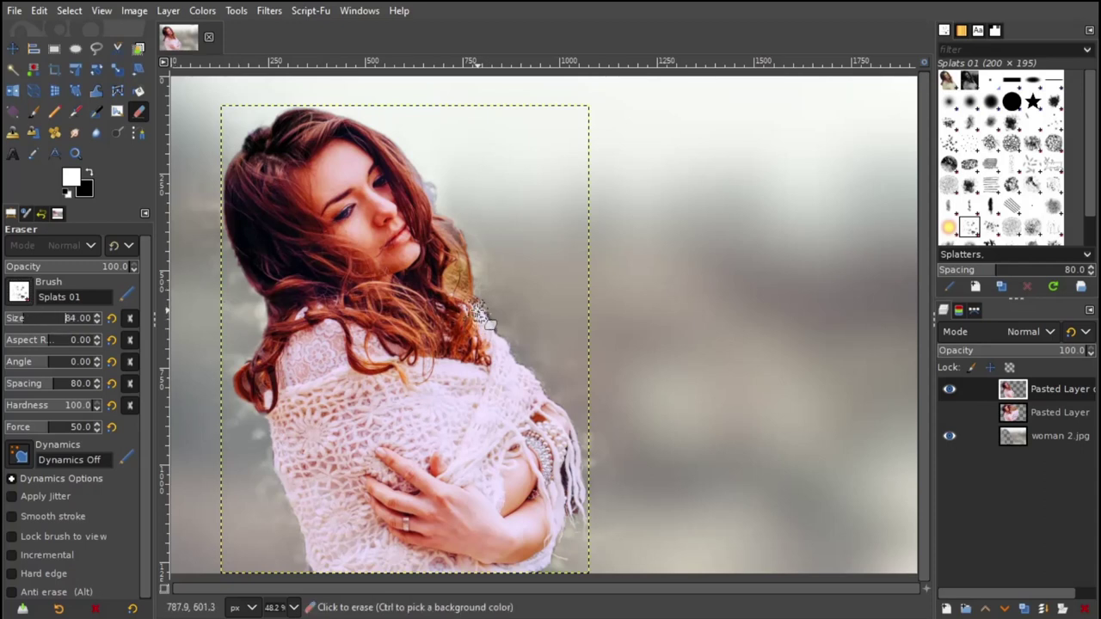
{"action": "left_click", "coordinate": [1031, 393]}
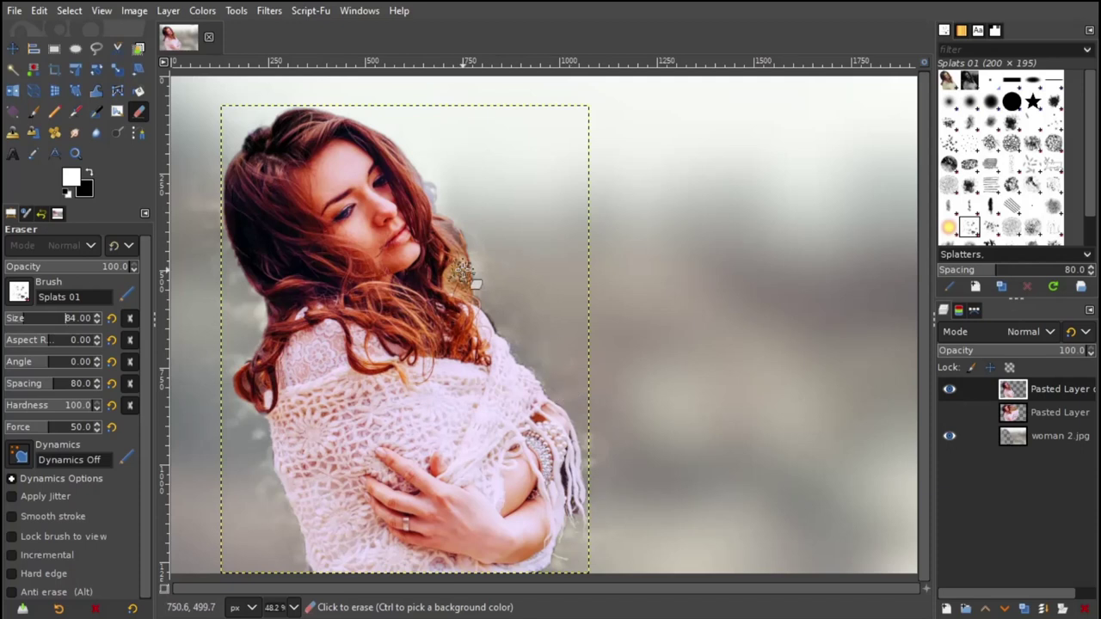
{"action": "left_click", "coordinate": [428, 187]}
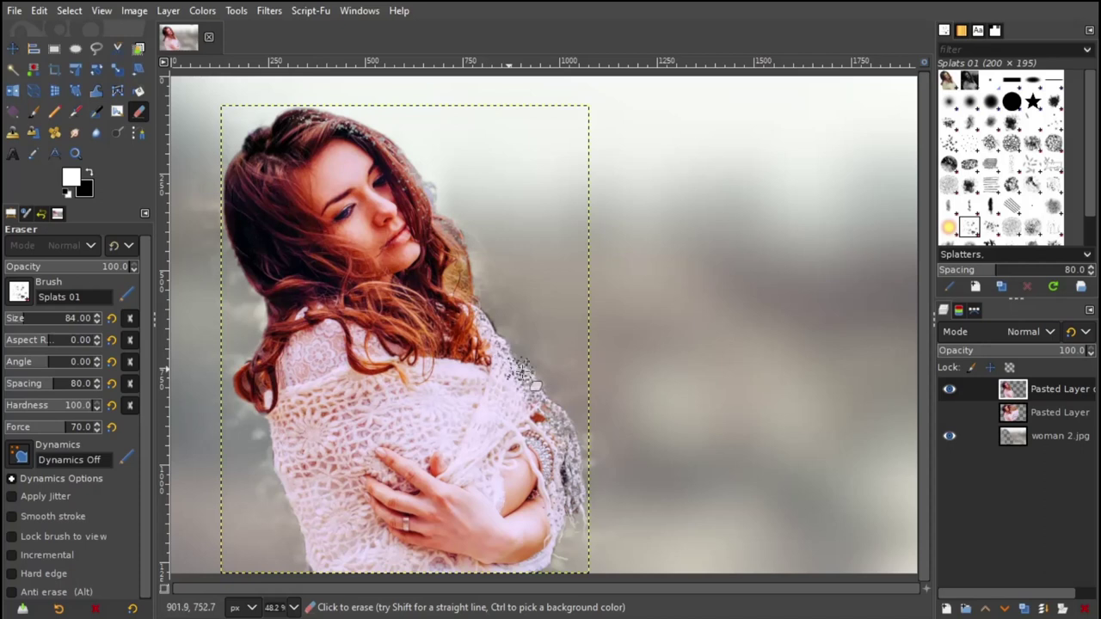
{"action": "left_click", "coordinate": [486, 335], "text": "shift"}
{"action": "mouse_move", "coordinate": [549, 396]}
{"action": "left_mouse_down"}
{"action": "mouse_move", "coordinate": [562, 413]}
{"action": "mouse_move", "coordinate": [556, 550]}
{"action": "left_mouse_up"}
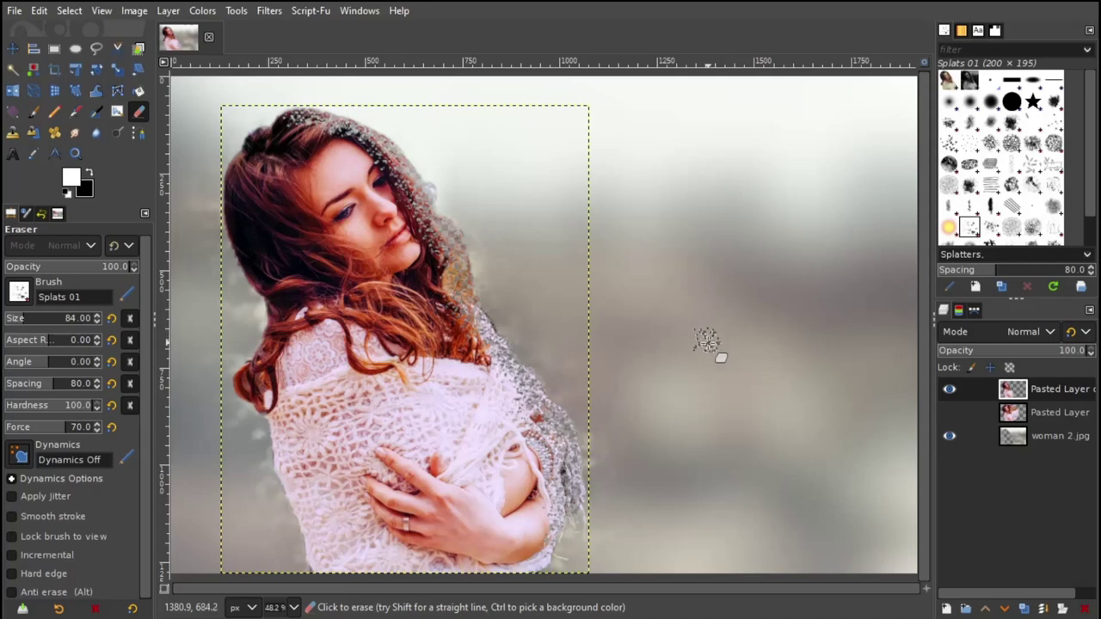
Show the warped Pasted Layer and stamp size-266 splatter holes across its hair and shawl
{"action": "left_click", "coordinate": [949, 412]}
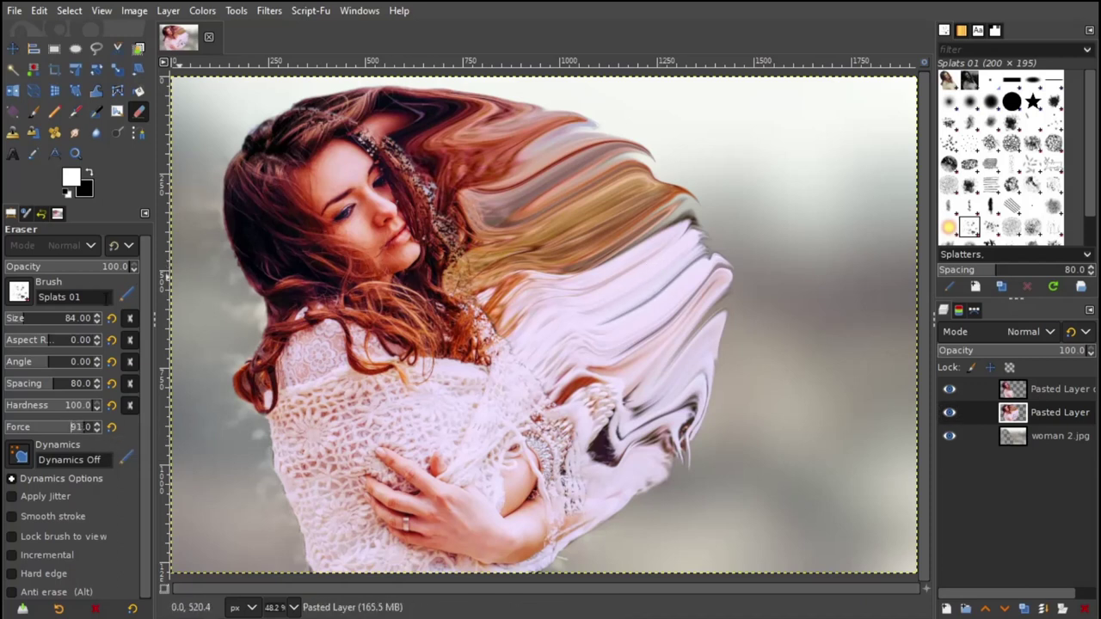
{"action": "left_click_drag", "start_coordinate": [38, 320], "coordinate": [46, 321]}
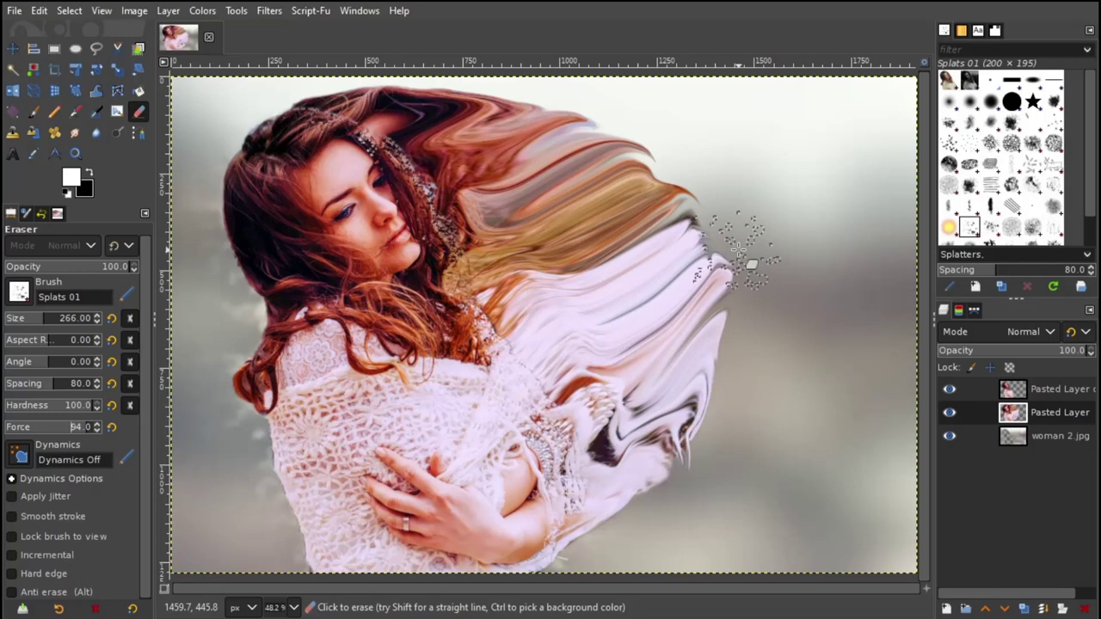
{"action": "mouse_move", "coordinate": [622, 216]}
{"action": "left_mouse_down"}
{"action": "mouse_move", "coordinate": [574, 209]}
{"action": "mouse_move", "coordinate": [577, 138]}
{"action": "left_mouse_up"}
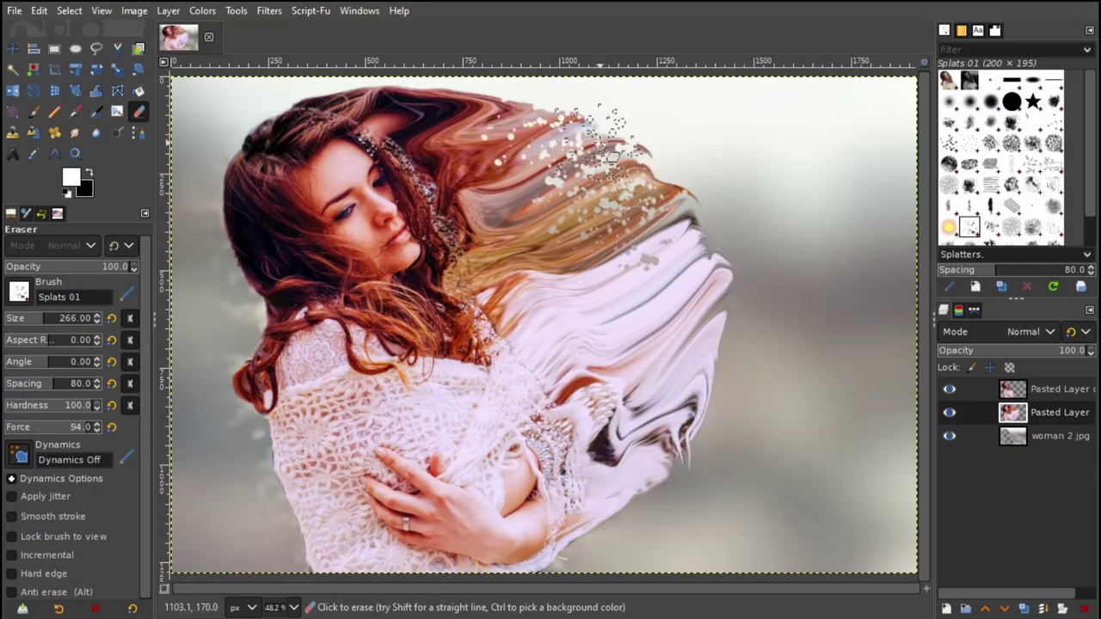
{"action": "mouse_move", "coordinate": [575, 138]}
{"action": "left_mouse_down"}
{"action": "mouse_move", "coordinate": [409, 103]}
{"action": "mouse_move", "coordinate": [458, 141]}
{"action": "mouse_move", "coordinate": [519, 332]}
{"action": "mouse_move", "coordinate": [614, 471]}
{"action": "left_mouse_up"}
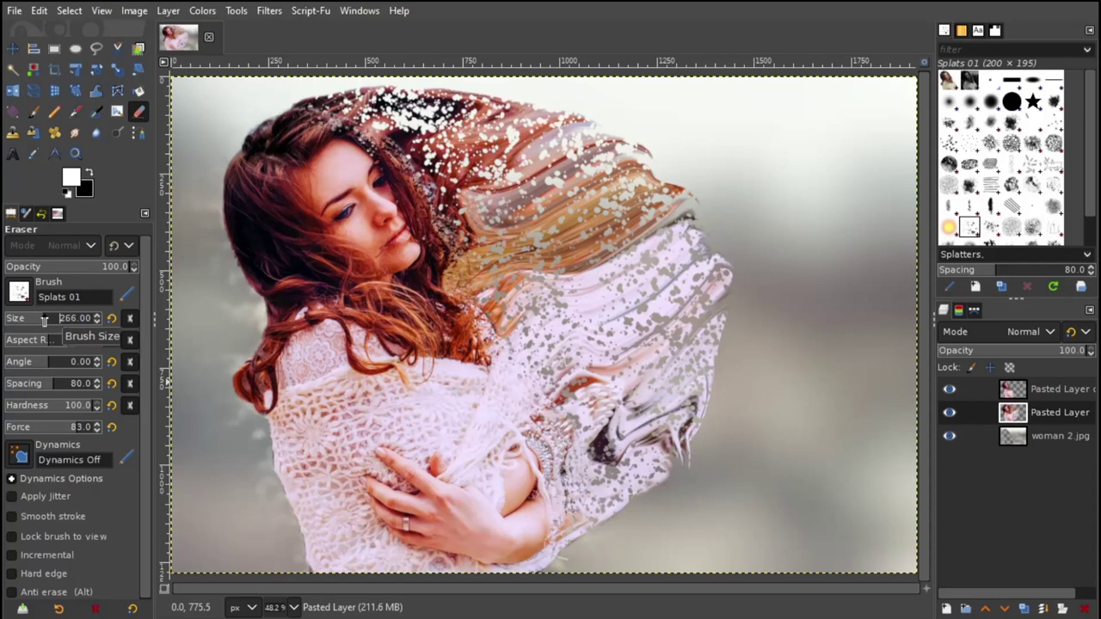
Erase the warped streaks into fine particles with eraser size 120 and force 100
{"action": "left_click_drag", "start_coordinate": [45, 319], "coordinate": [48, 319]}
{"action": "mouse_move", "coordinate": [688, 378]}
{"action": "left_mouse_down"}
{"action": "mouse_move", "coordinate": [534, 125]}
{"action": "mouse_move", "coordinate": [486, 112]}
{"action": "mouse_move", "coordinate": [538, 116]}
{"action": "mouse_move", "coordinate": [697, 189]}
{"action": "mouse_move", "coordinate": [469, 84]}
{"action": "mouse_move", "coordinate": [576, 301]}
{"action": "mouse_move", "coordinate": [654, 322]}
{"action": "mouse_move", "coordinate": [667, 271]}
{"action": "mouse_move", "coordinate": [740, 362]}
{"action": "mouse_move", "coordinate": [720, 455]}
{"action": "mouse_move", "coordinate": [742, 422]}
{"action": "mouse_move", "coordinate": [757, 318]}
{"action": "mouse_move", "coordinate": [727, 259]}
{"action": "mouse_move", "coordinate": [679, 236]}
{"action": "mouse_move", "coordinate": [654, 284]}
{"action": "mouse_move", "coordinate": [570, 345]}
{"action": "mouse_move", "coordinate": [594, 405]}
{"action": "mouse_move", "coordinate": [592, 564]}
{"action": "mouse_move", "coordinate": [603, 456]}
{"action": "mouse_move", "coordinate": [592, 353]}
{"action": "mouse_move", "coordinate": [662, 482]}
{"action": "mouse_move", "coordinate": [703, 451]}
{"action": "mouse_move", "coordinate": [473, 223]}
{"action": "mouse_move", "coordinate": [534, 198]}
{"action": "mouse_move", "coordinate": [603, 233]}
{"action": "mouse_move", "coordinate": [481, 148]}
{"action": "mouse_move", "coordinate": [463, 156]}
{"action": "mouse_move", "coordinate": [515, 136]}
{"action": "mouse_move", "coordinate": [521, 228]}
{"action": "mouse_move", "coordinate": [452, 189]}
{"action": "mouse_move", "coordinate": [417, 146]}
{"action": "mouse_move", "coordinate": [439, 159]}
{"action": "mouse_move", "coordinate": [404, 232]}
{"action": "mouse_move", "coordinate": [439, 258]}
{"action": "left_mouse_up"}
{"action": "key", "text": "bracketleft"}
{"action": "mouse_move", "coordinate": [327, 107]}
{"action": "left_mouse_down"}
{"action": "mouse_move", "coordinate": [523, 207]}
{"action": "mouse_move", "coordinate": [526, 232]}
{"action": "mouse_move", "coordinate": [656, 258]}
{"action": "left_mouse_up"}
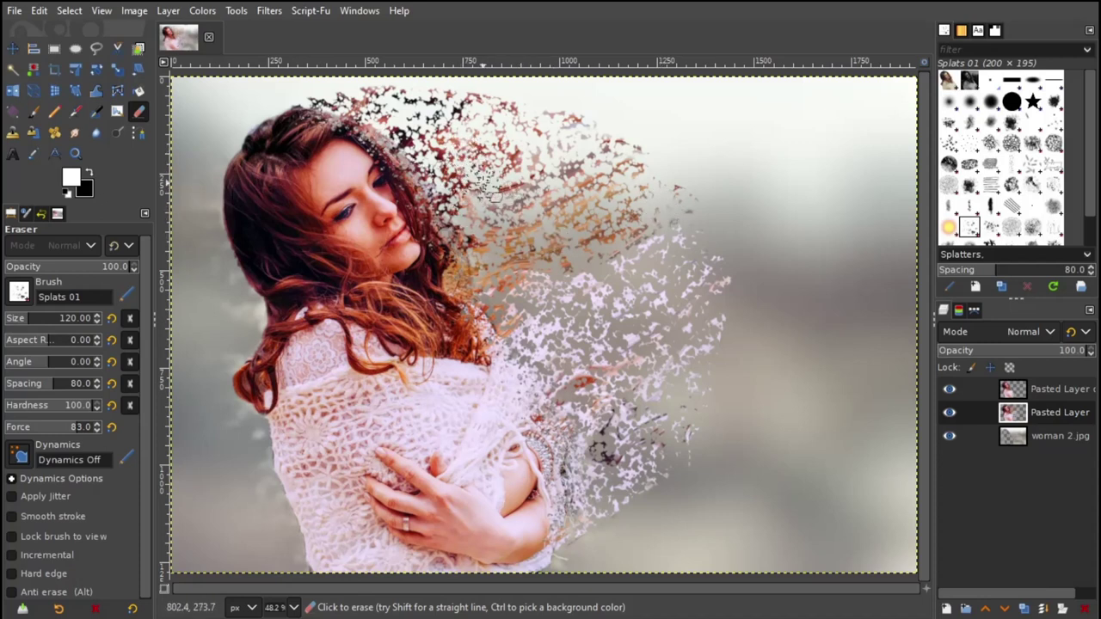
{"action": "left_click_drag", "start_coordinate": [75, 430], "coordinate": [98, 429]}
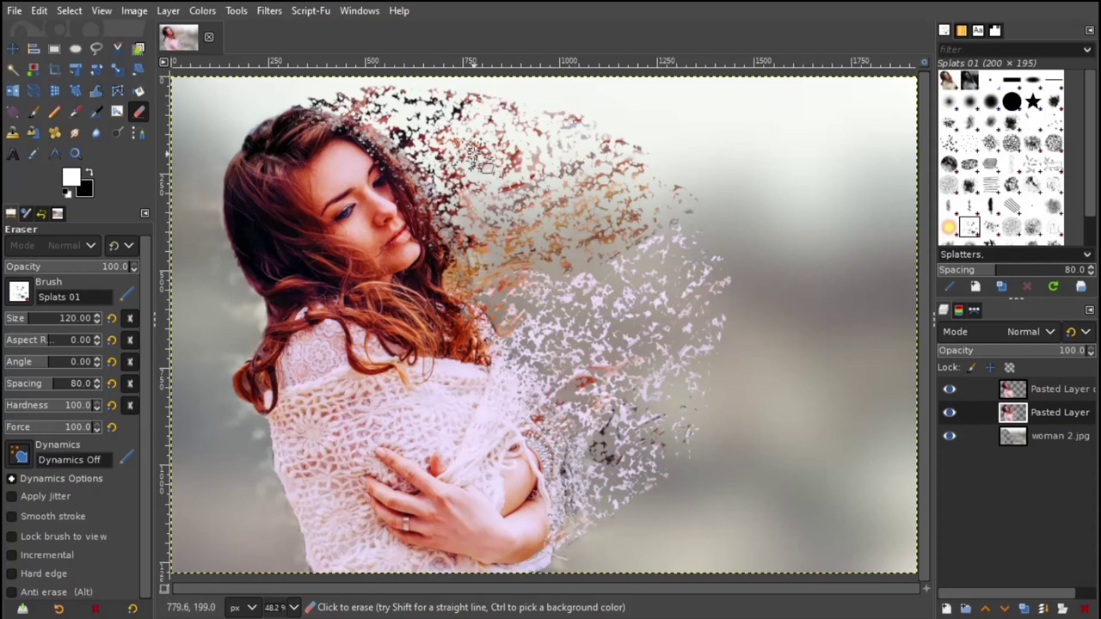
{"action": "left_click_drag", "start_coordinate": [370, 105], "coordinate": [370, 98]}
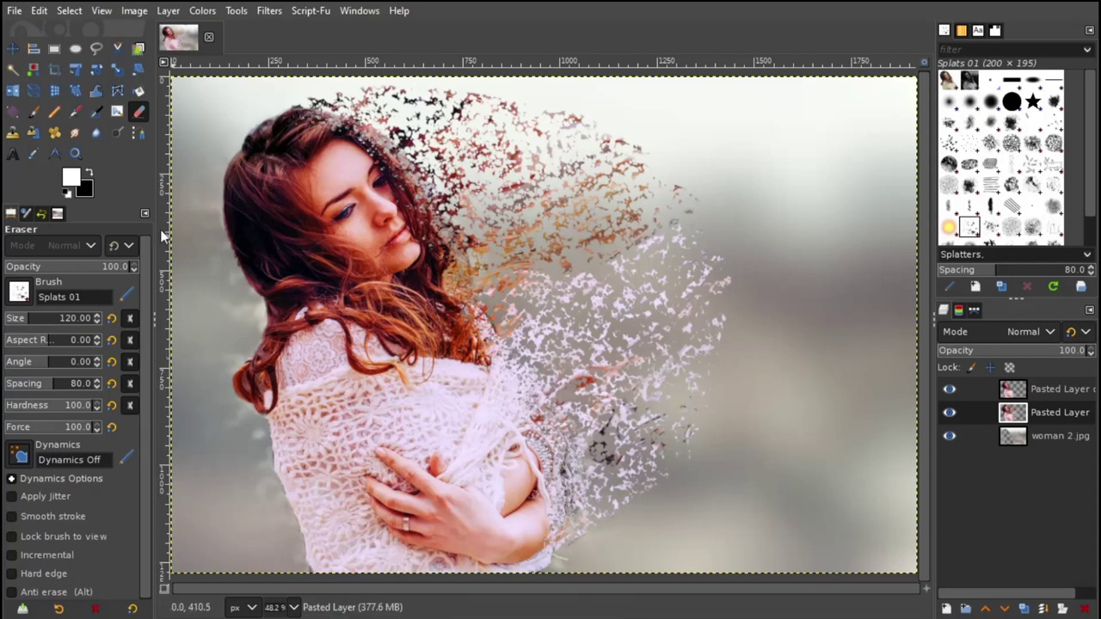
Blur some scattered particles using the Blur/Sharpen tool with the 2. Hardness 075 brush
{"action": "left_click", "coordinate": [98, 136]}
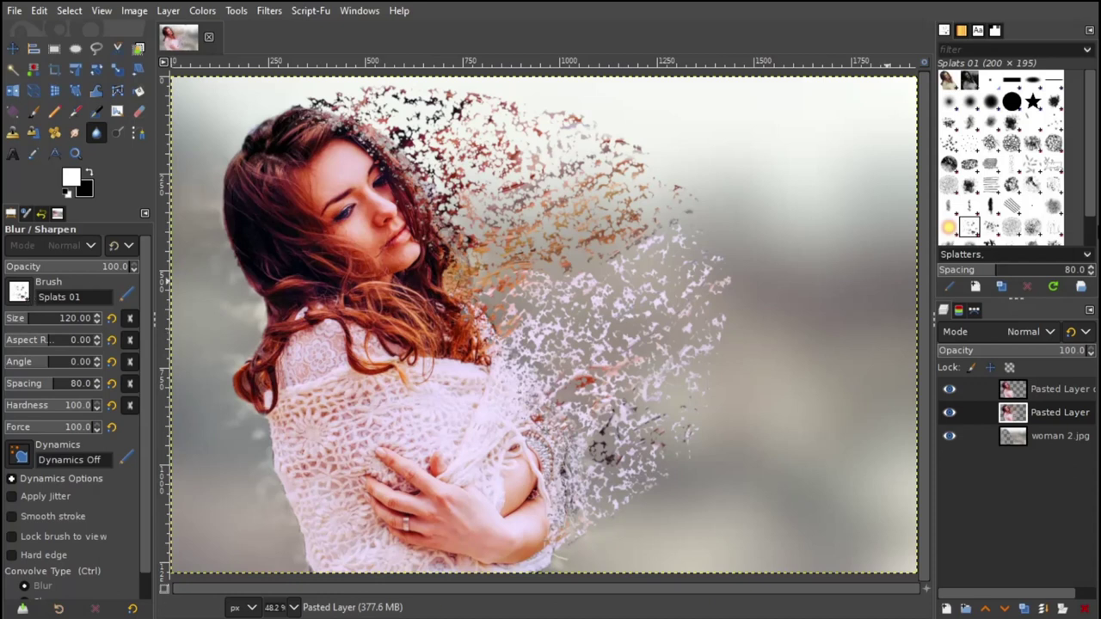
{"action": "left_click", "coordinate": [991, 102]}
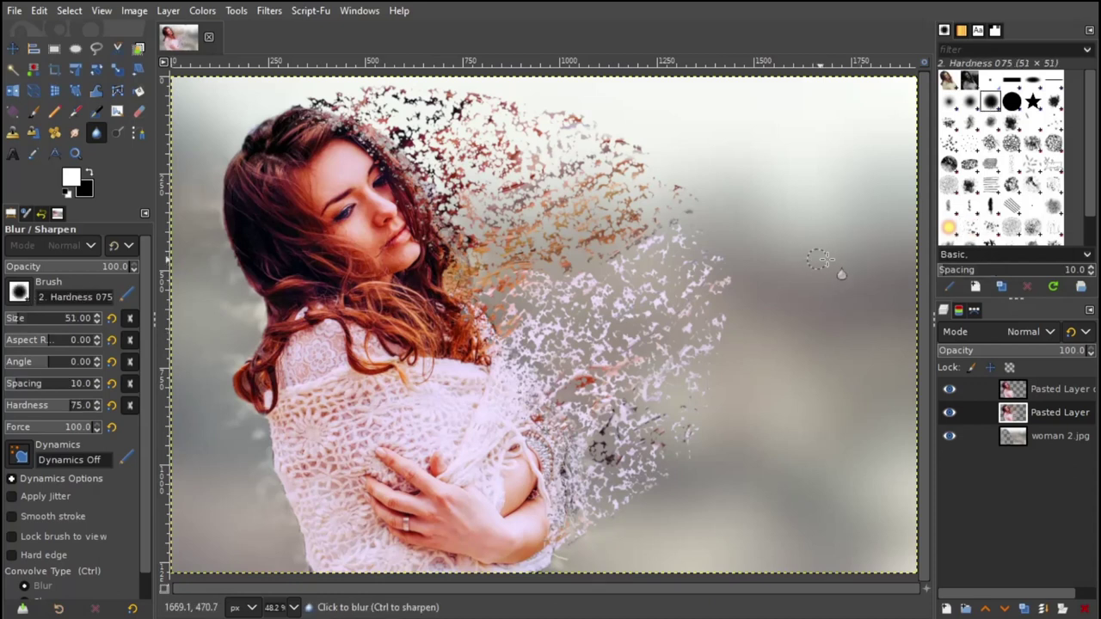
{"action": "left_click_drag", "start_coordinate": [678, 192], "coordinate": [617, 129]}
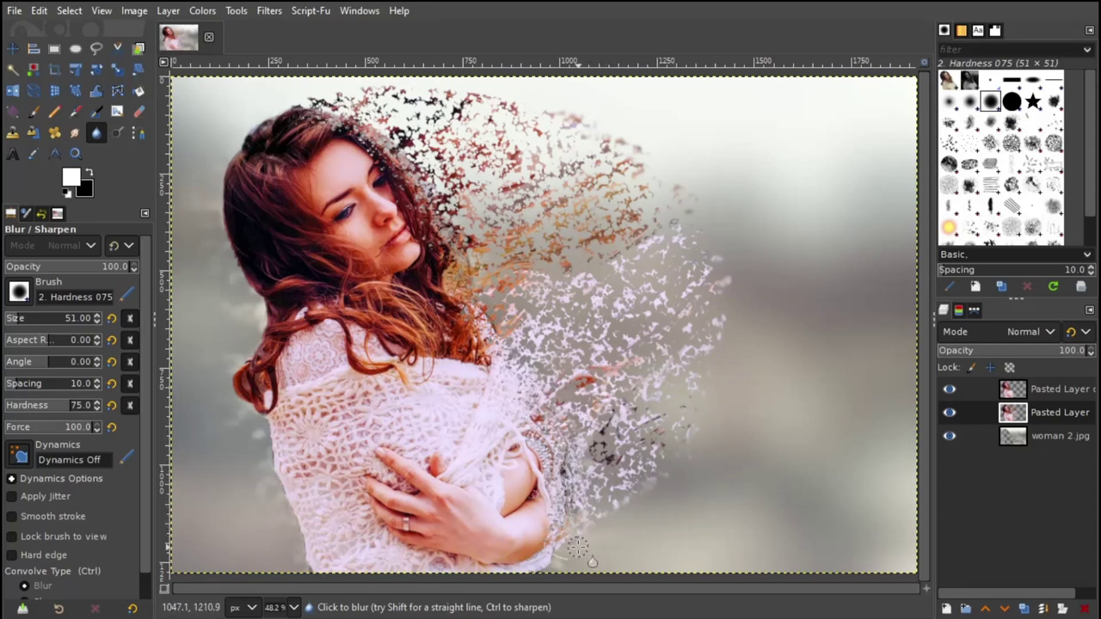
{"action": "left_click", "coordinate": [13, 49]}
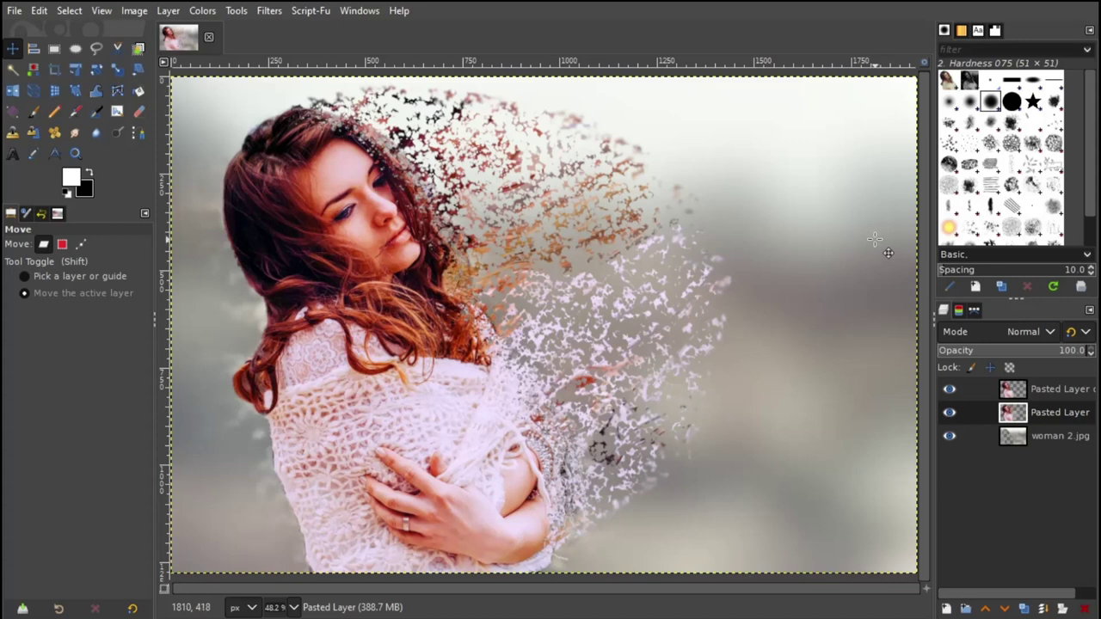
Flatten all layers into the single woman 2.jpg layer via Image > Flatten Image
{"action": "left_click", "coordinate": [134, 10]}
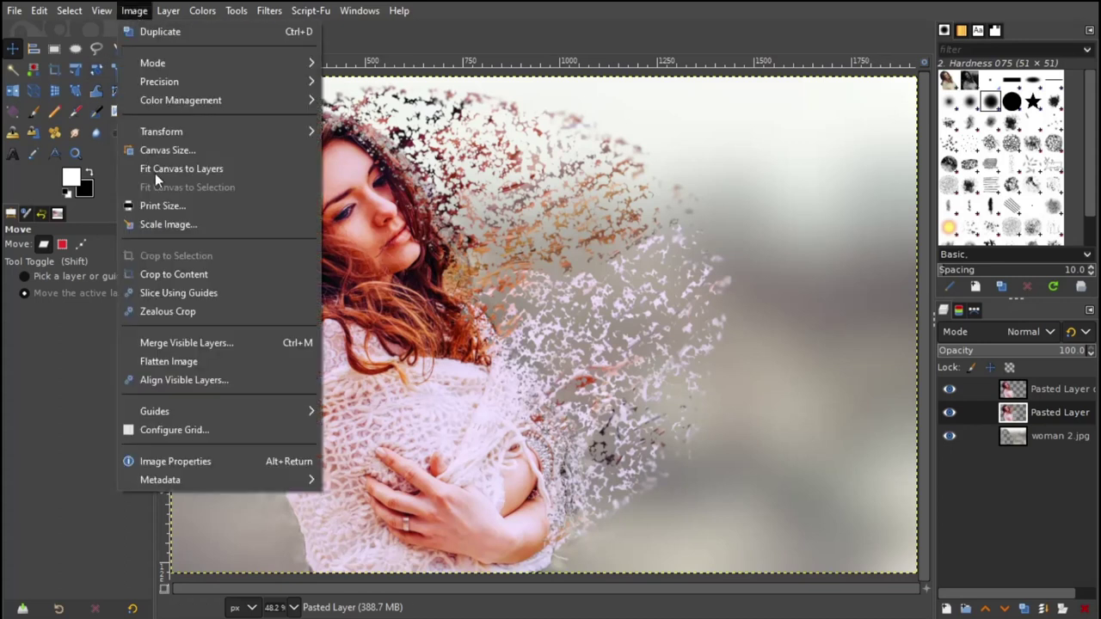
{"action": "left_click", "coordinate": [179, 360]}
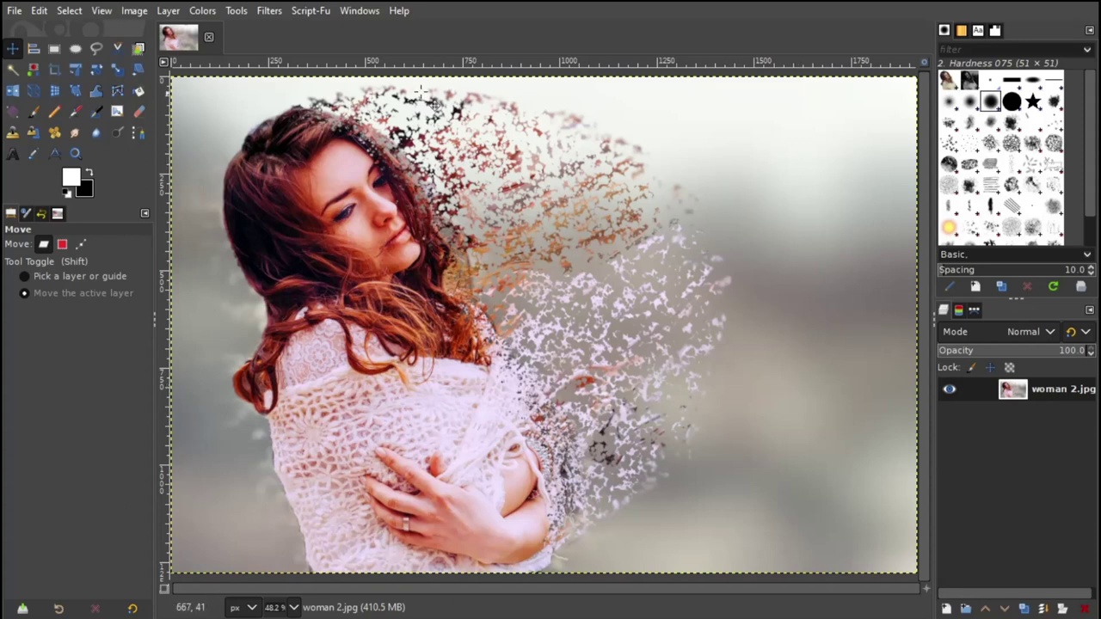
Apply Levels to the flattened image with input black point 21 and white point 246
{"action": "left_click", "coordinate": [203, 10]}
{"action": "left_click", "coordinate": [244, 183]}
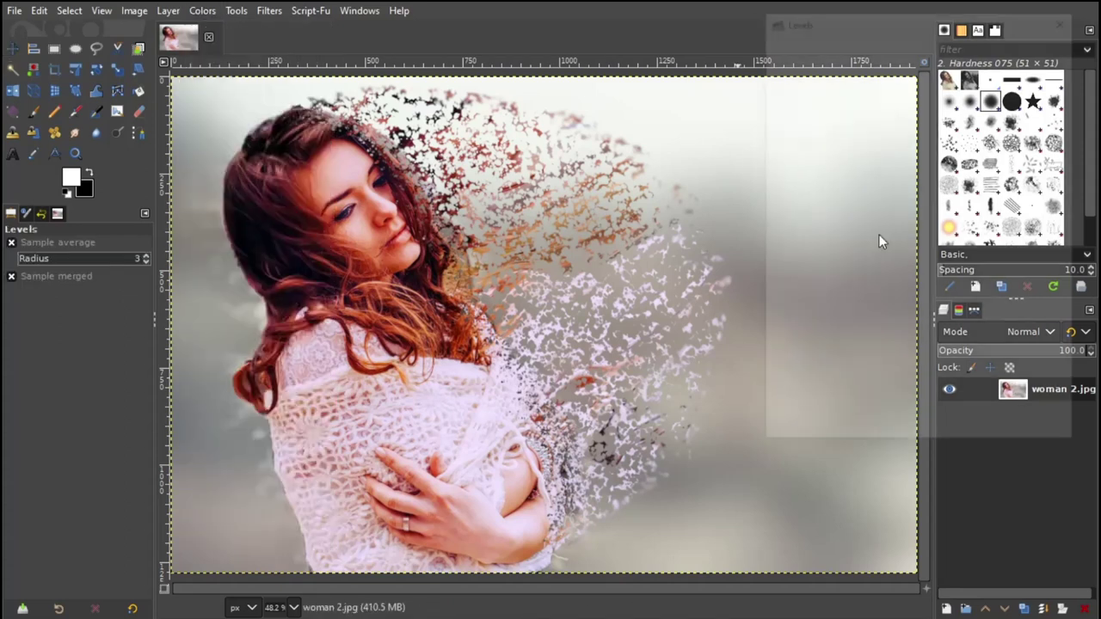
{"action": "left_click_drag", "start_coordinate": [795, 202], "coordinate": [815, 202]}
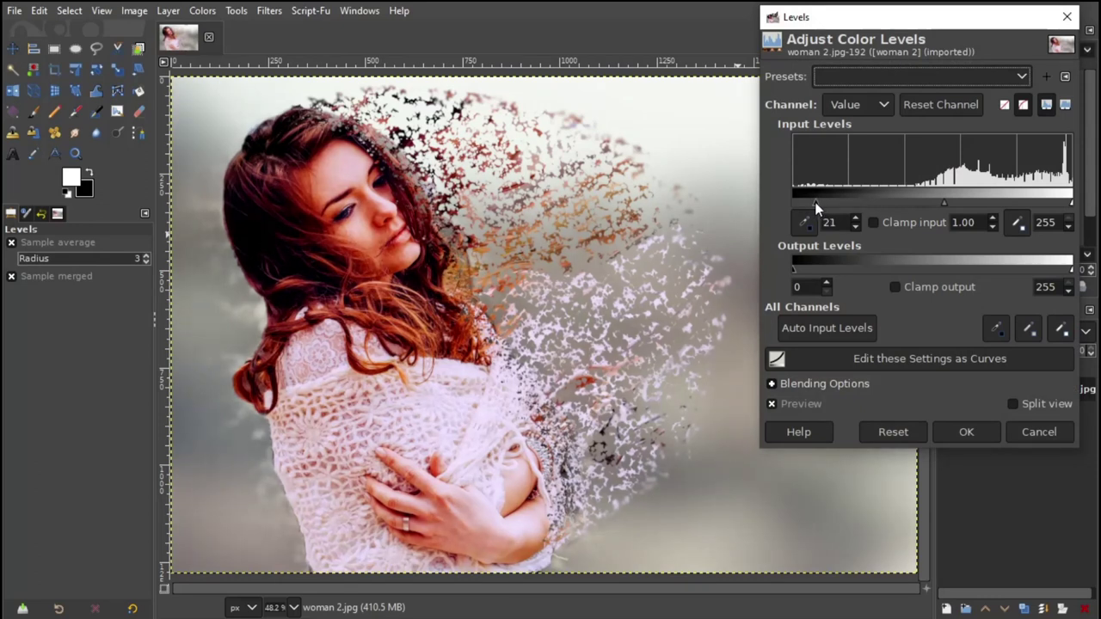
{"action": "left_click_drag", "start_coordinate": [1072, 206], "coordinate": [1064, 209]}
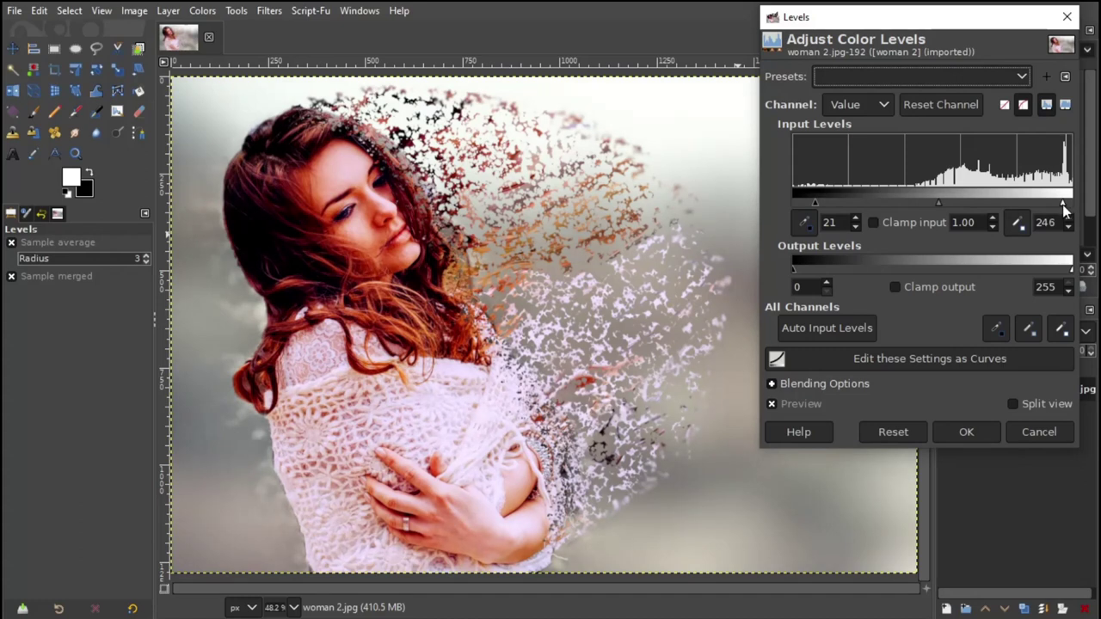
{"action": "left_click", "coordinate": [966, 432]}
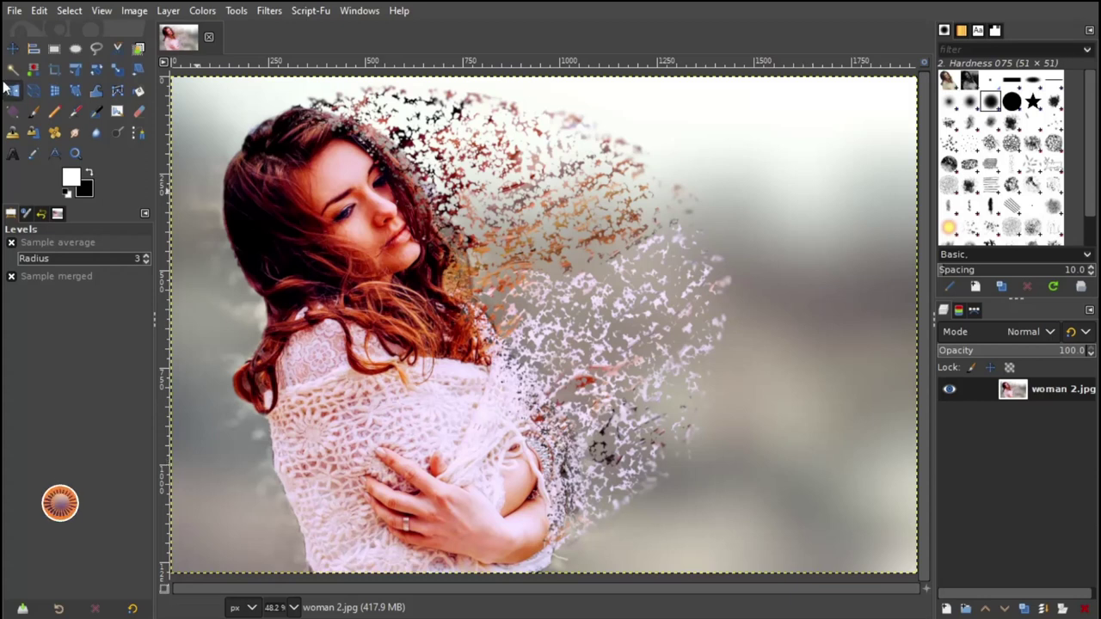
{"action": "left_click", "coordinate": [13, 11]}
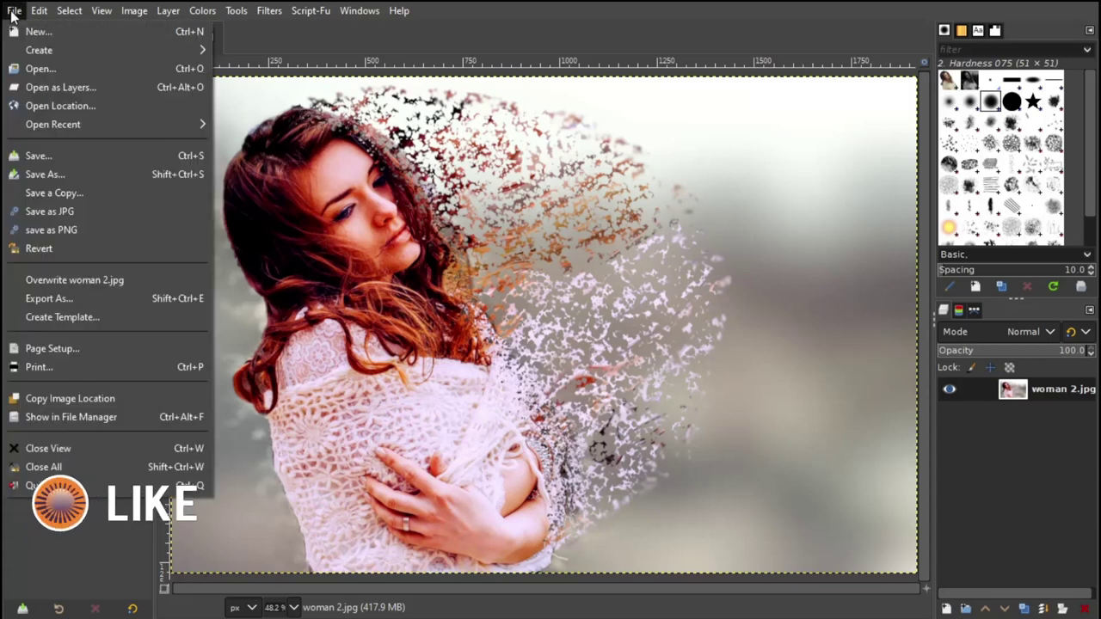
{"action": "left_click", "coordinate": [63, 305]}
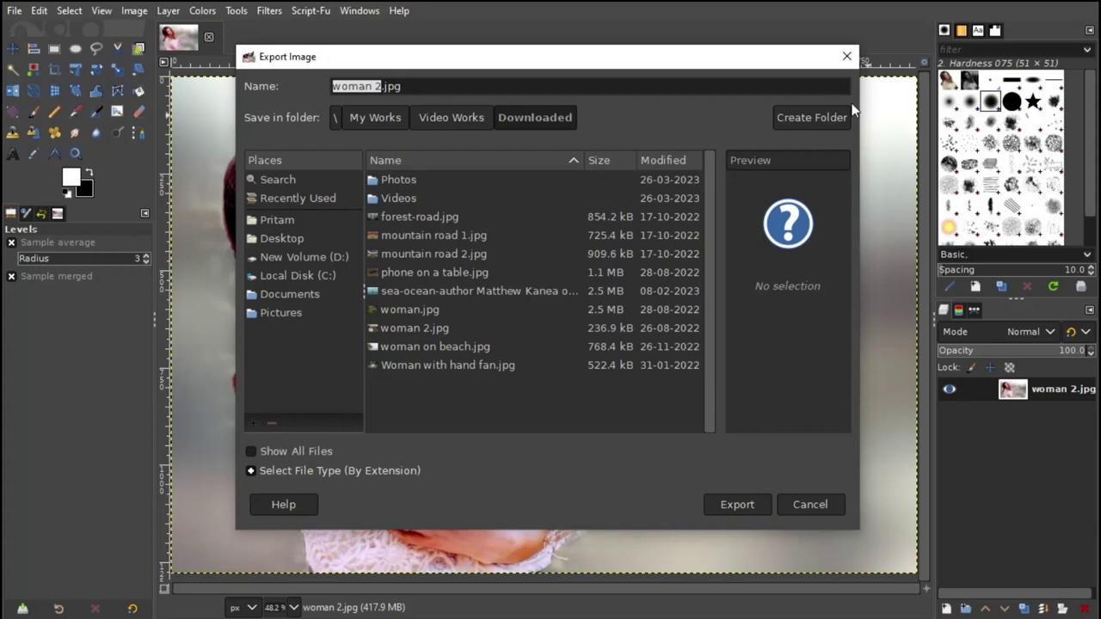
{"action": "left_click", "coordinate": [847, 56]}
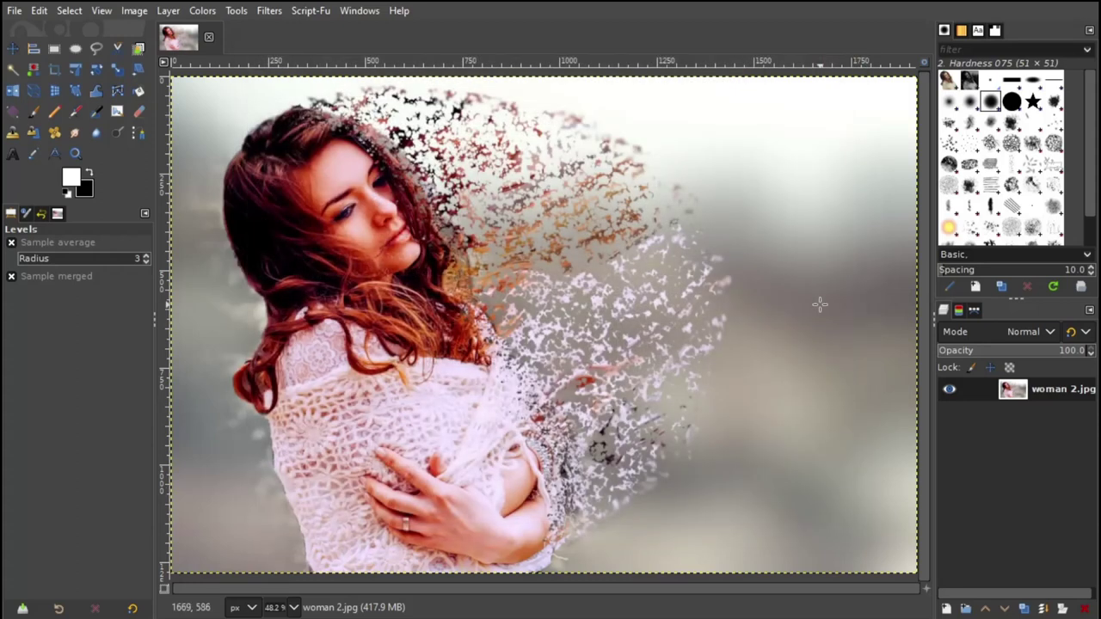